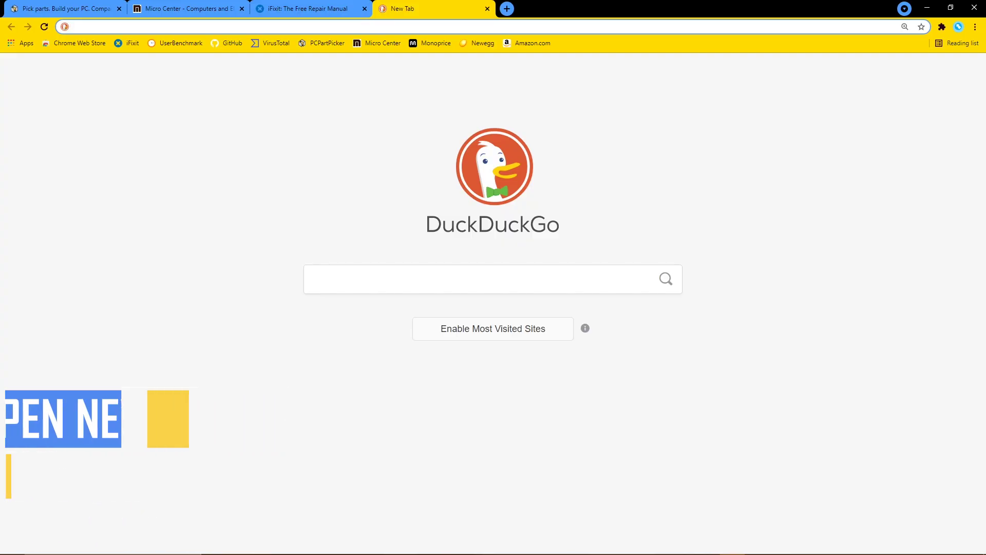
Open a new blank tab, and close both it and the other blank tab.
{"action": "key", "text": "ctrl+t"}
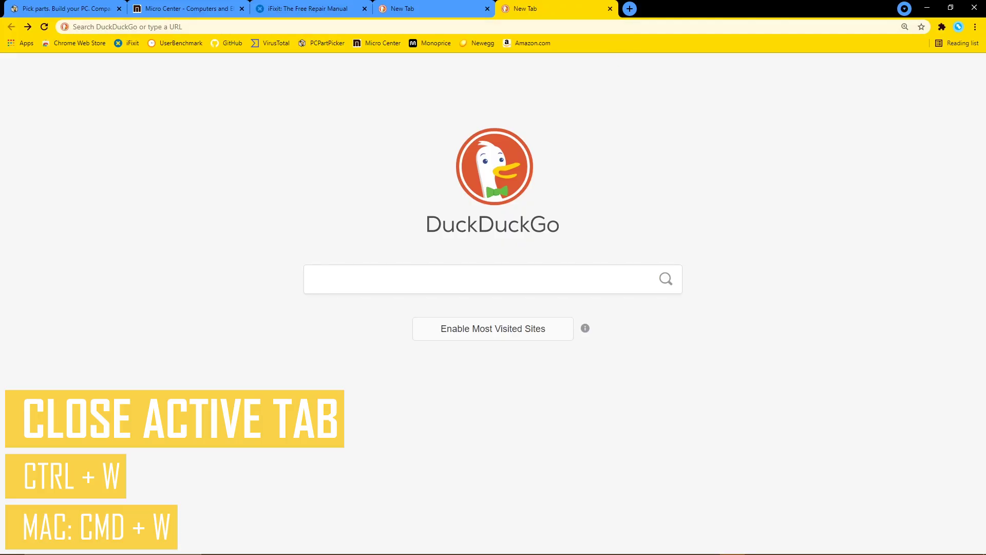
{"action": "key", "text": "ctrl+w"}
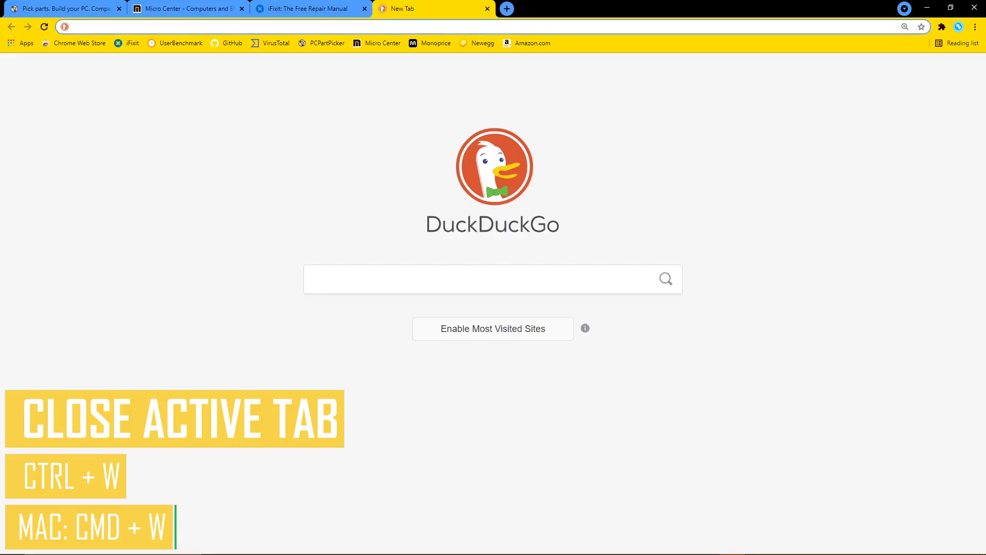
{"action": "key", "text": "ctrl+w"}
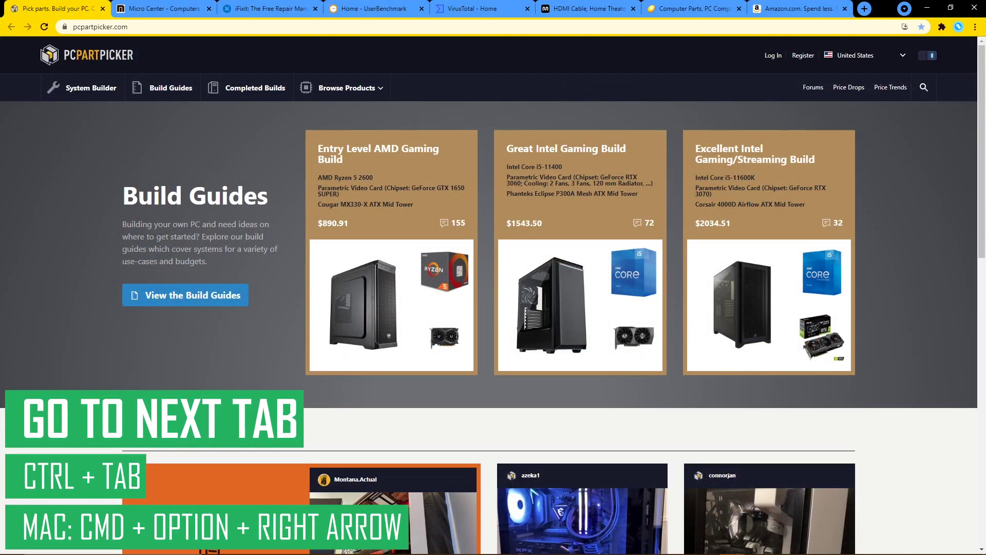
Switch to the Micro Center and iFixit tabs, and advance one tab at a time up to Newegg.
{"action": "left_click", "coordinate": [171, 10]}
{"action": "left_click", "coordinate": [233, 8]}
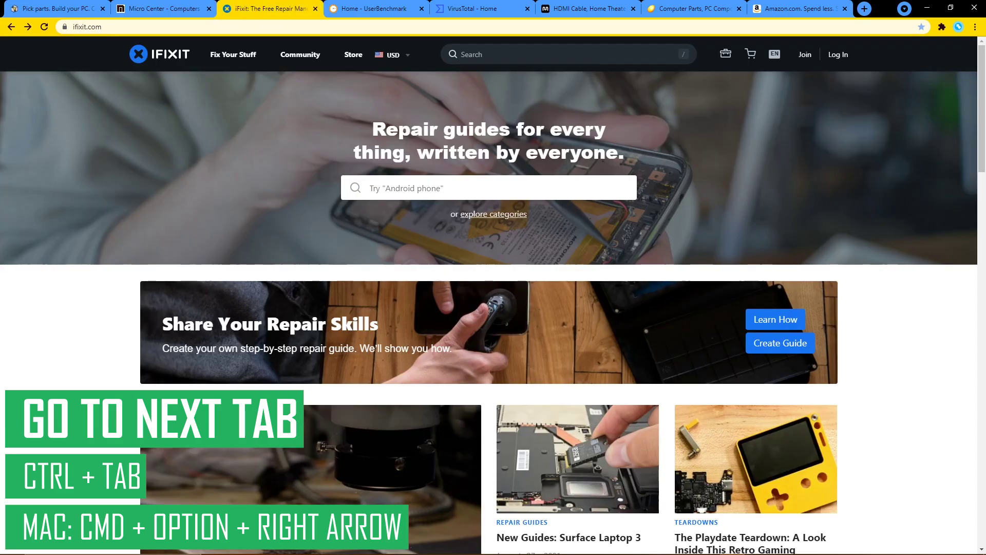
{"action": "key", "text": "ctrl+Tab"}
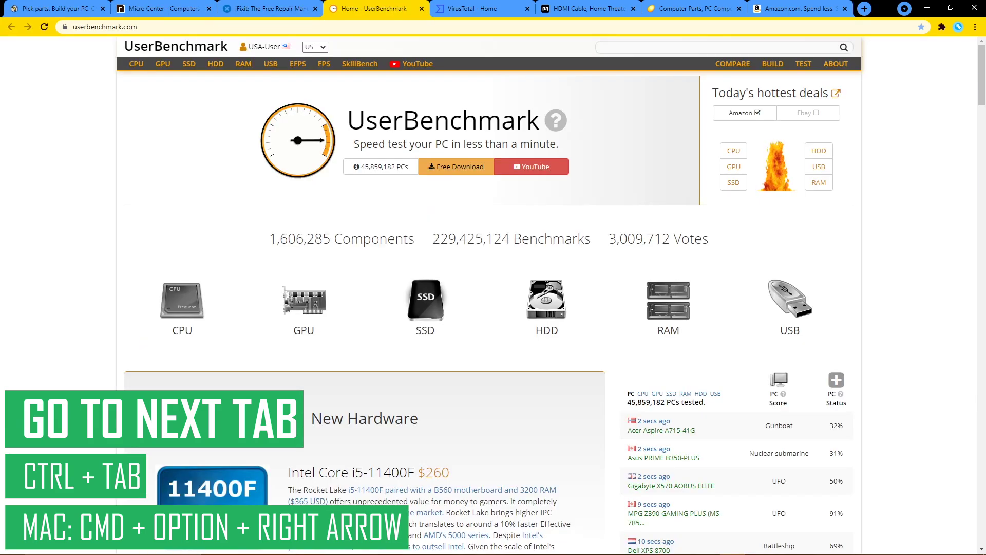
{"action": "key", "text": "ctrl+Tab"}
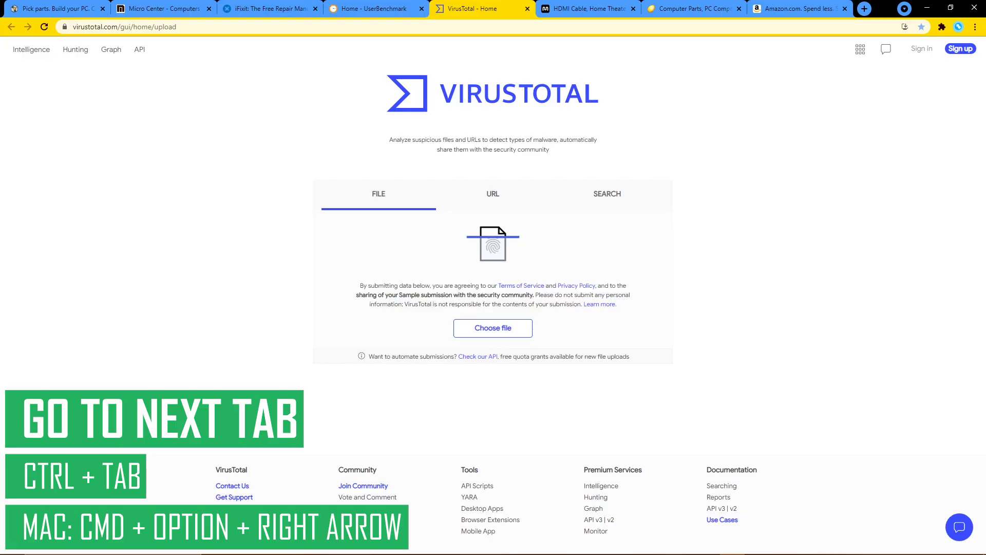
{"action": "key", "text": "ctrl+Tab"}
{"action": "key", "text": "ctrl+Tab"}
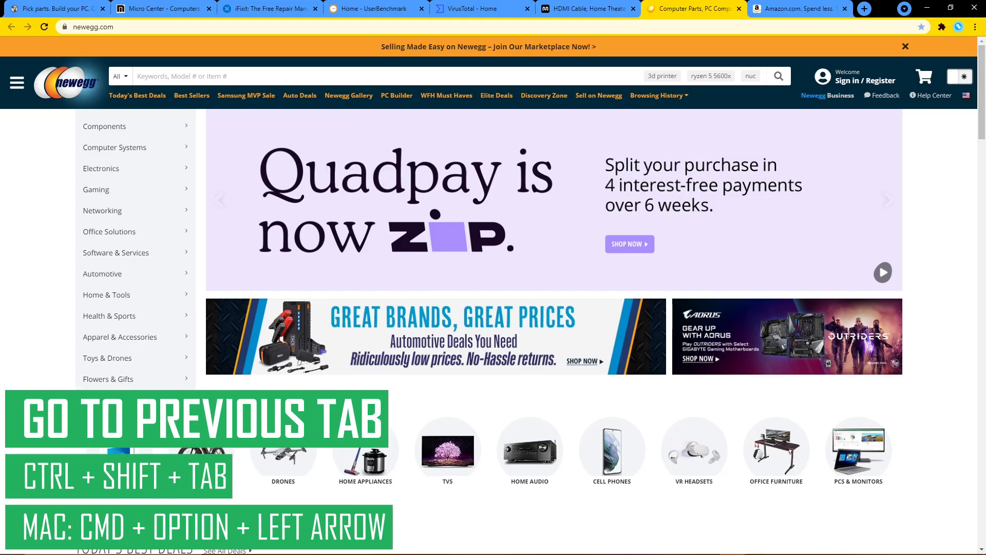
Move back one tab at a time from Newegg to iFixit and load the browser's home page in that tab.
{"action": "key", "text": "ctrl+shift+Tab"}
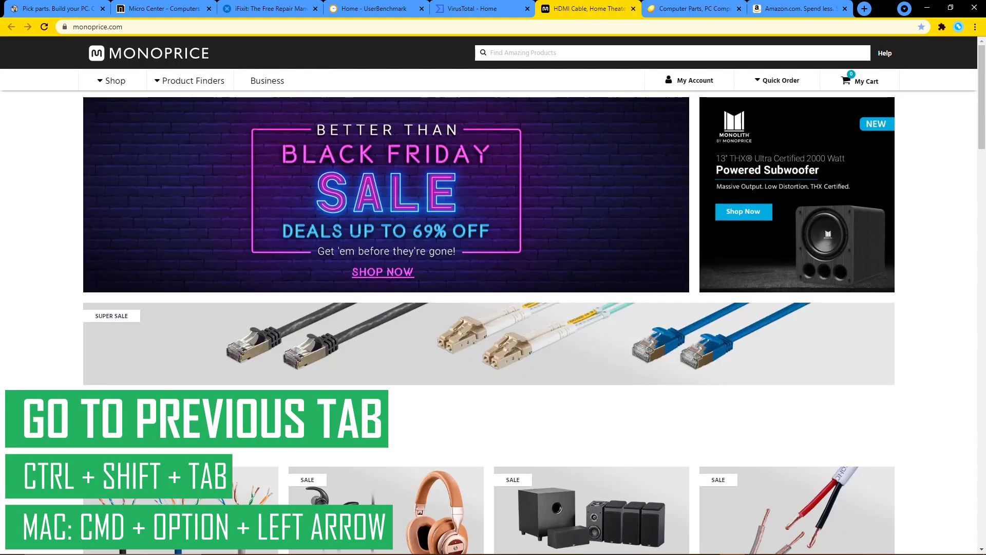
{"action": "key", "text": "ctrl+shift+Tab"}
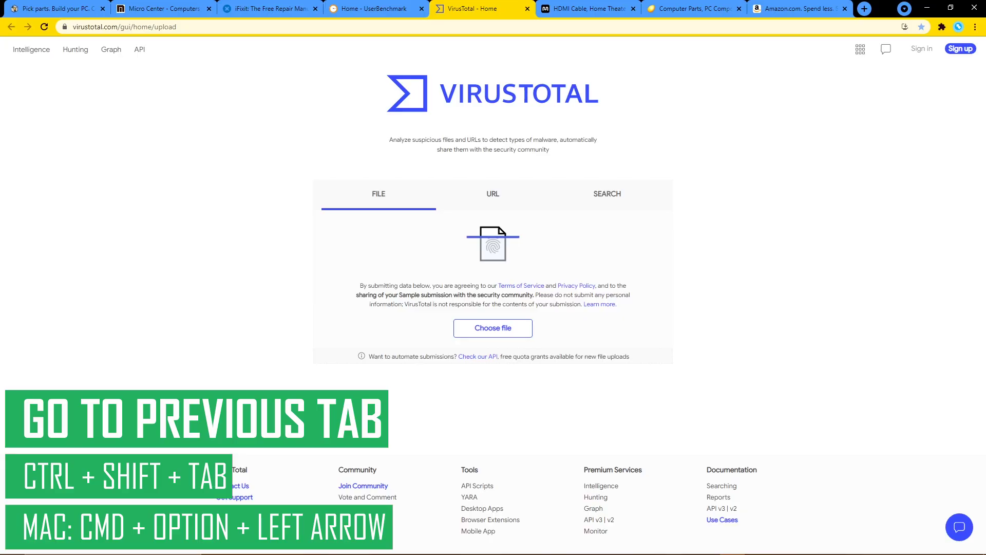
{"action": "key", "text": "ctrl+shift+Tab"}
{"action": "key", "text": "ctrl+shift+Tab"}
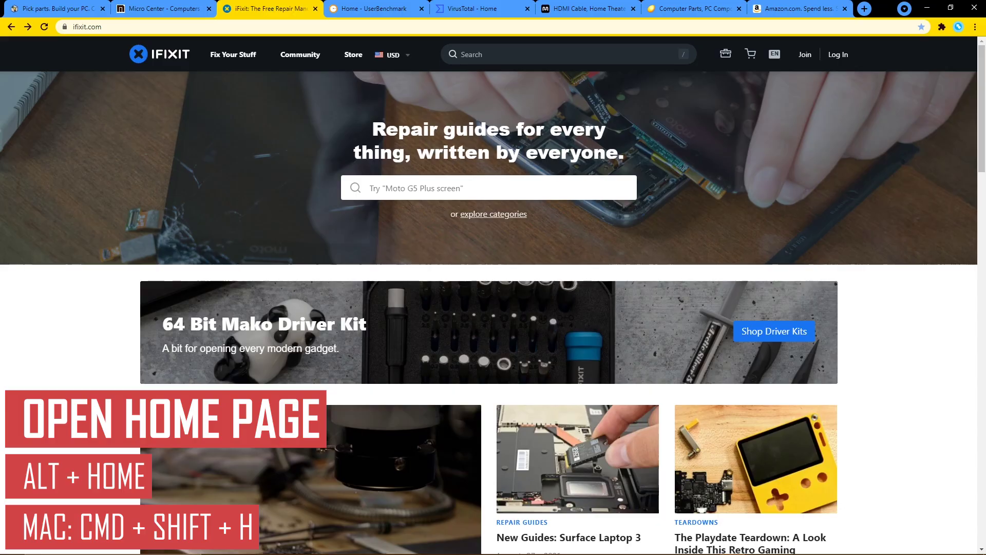
{"action": "key", "text": "alt+Home"}
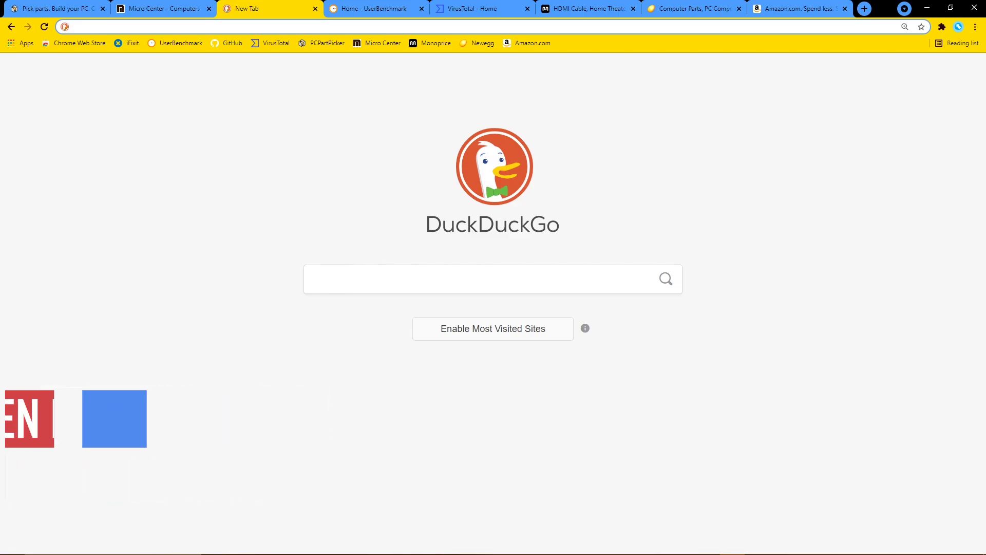
Jump straight to the seventh tab, Newegg, and close it along with the Amazon tab.
{"action": "key", "text": "ctrl+7"}
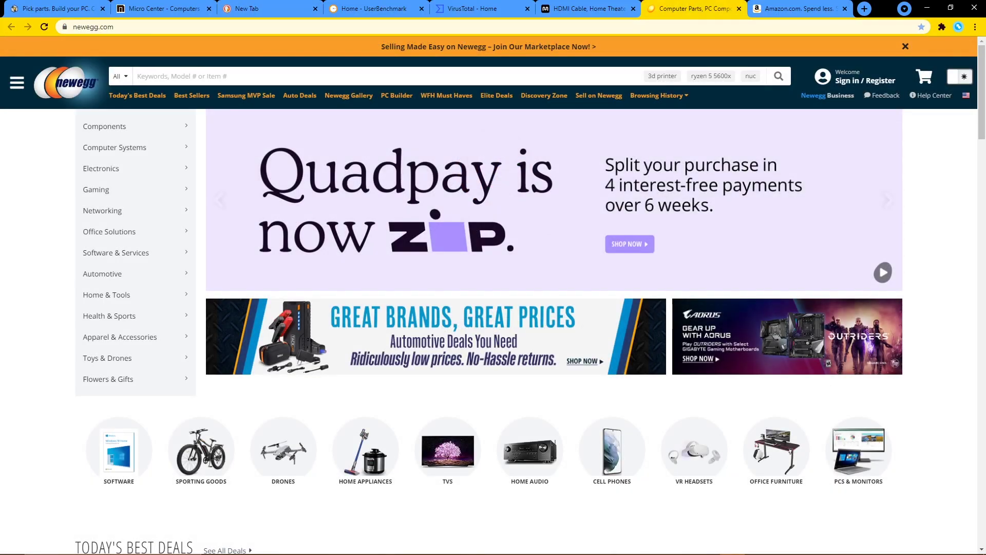
{"action": "key", "text": "ctrl+w"}
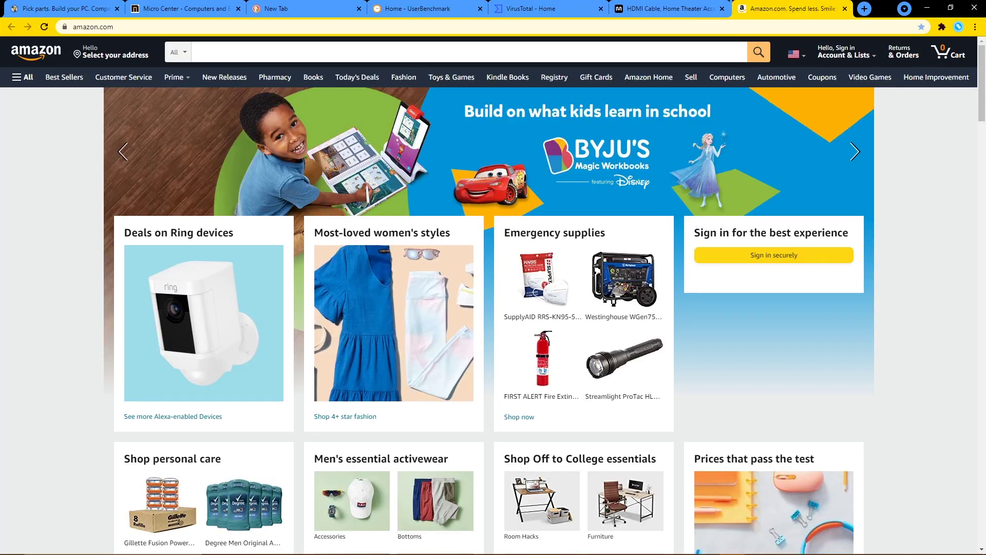
{"action": "key", "text": "ctrl+w"}
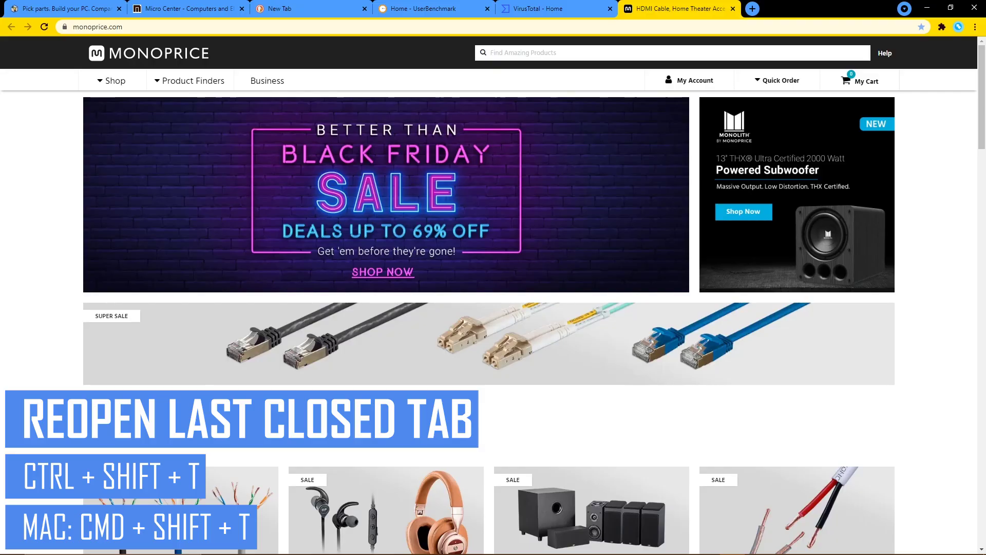
Reopen the closed Amazon and Newegg tabs, and close the entire browser window with all its tabs.
{"action": "key", "text": "ctrl+shift+t"}
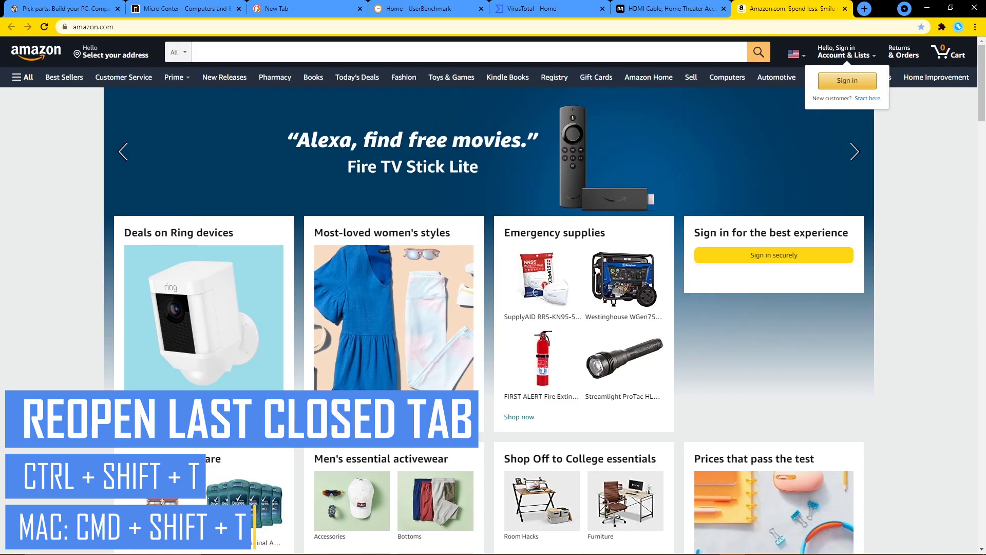
{"action": "key", "text": "ctrl+shift+t"}
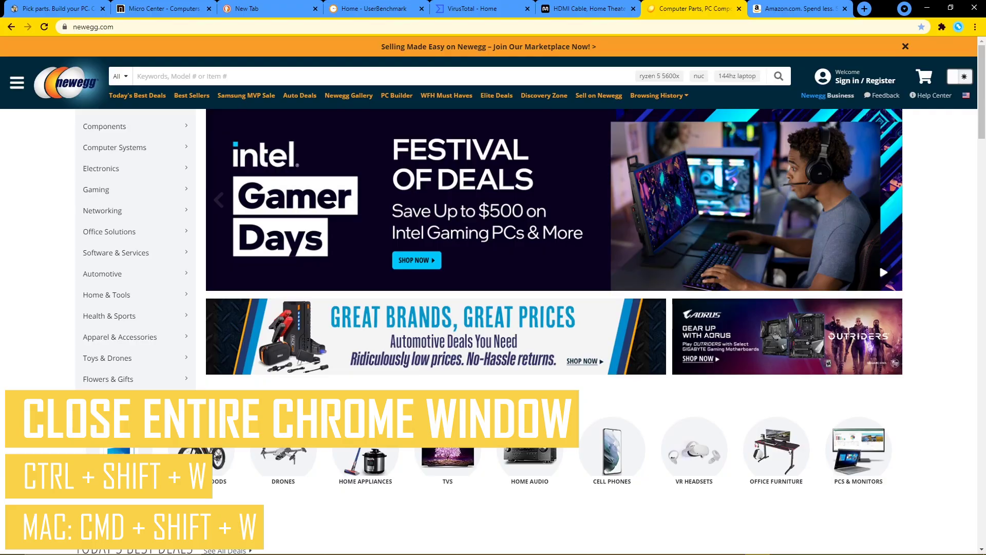
{"action": "key", "text": "ctrl+shift+w"}
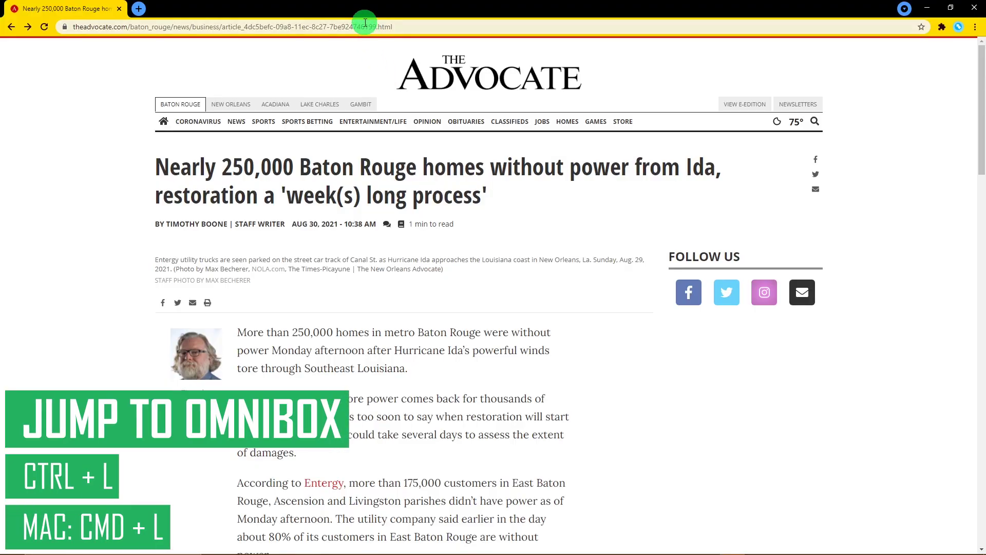
Search the web for "hurricane ida" from the address bar, replacing the current article's URL.
{"action": "key", "text": "ctrl+l"}
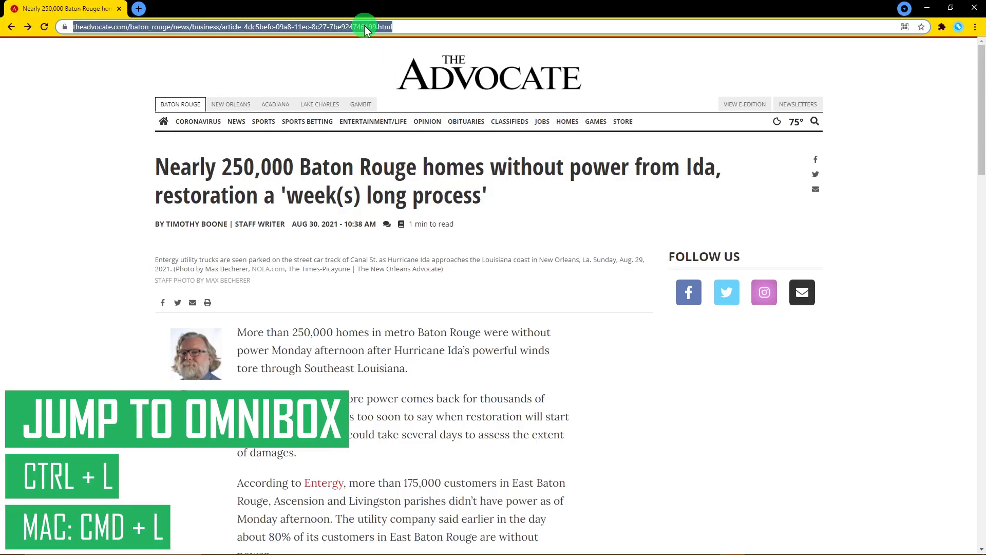
{"action": "key", "text": "Escape"}
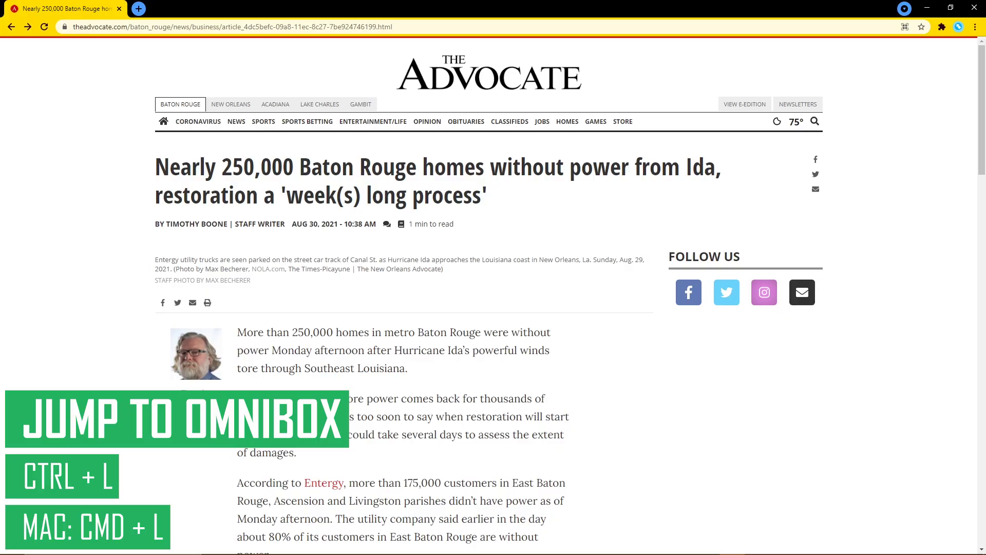
{"action": "key", "text": "ctrl+l"}
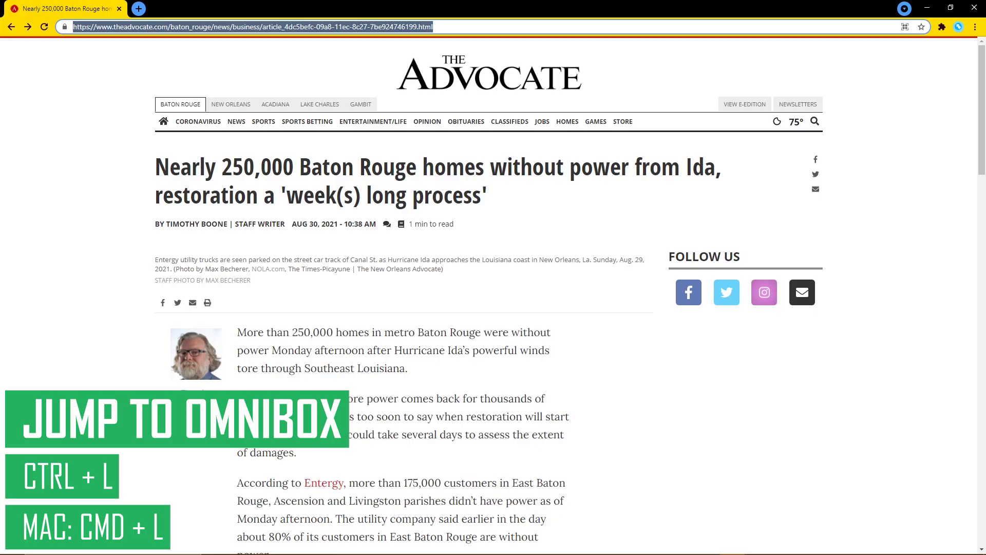
{"action": "type", "text": "hurri"}
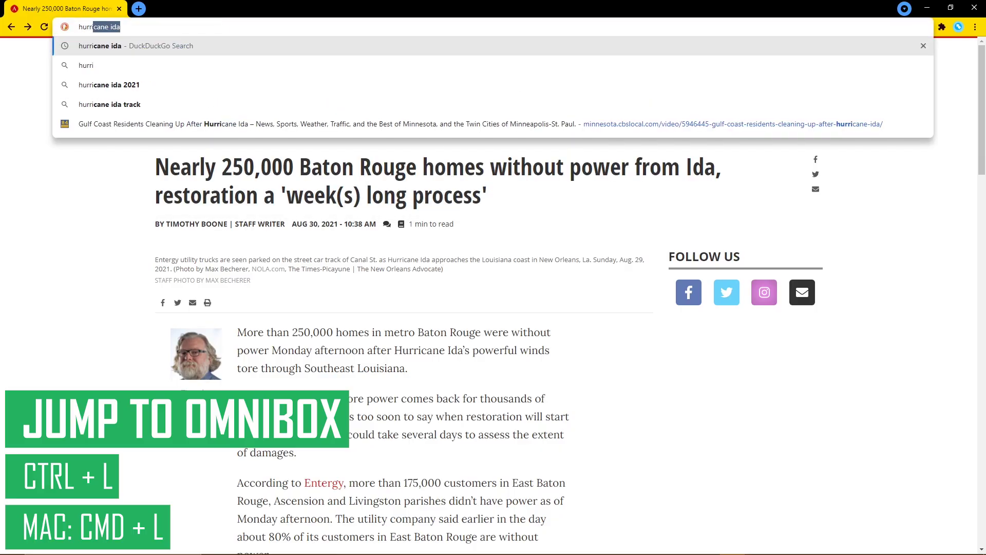
{"action": "type", "text": "cane ida"}
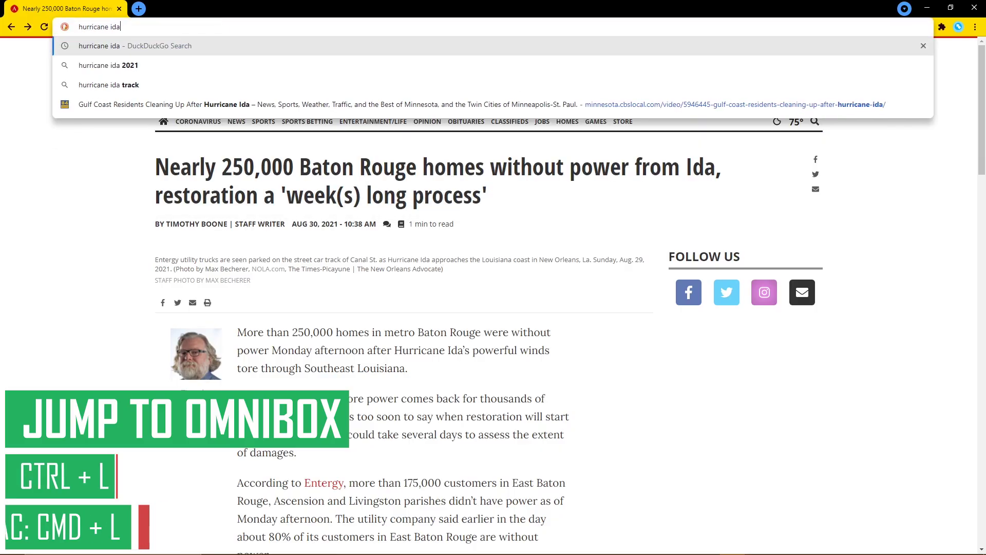
{"action": "key", "text": "Return"}
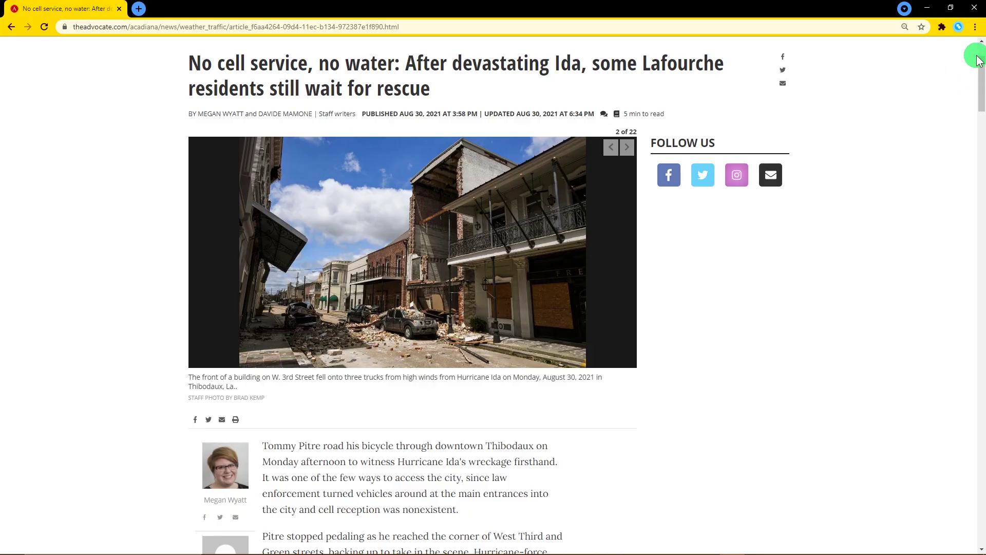
Zoom the Lafourche article page in to 110% and back out to 90%.
{"action": "left_click", "coordinate": [978, 29]}
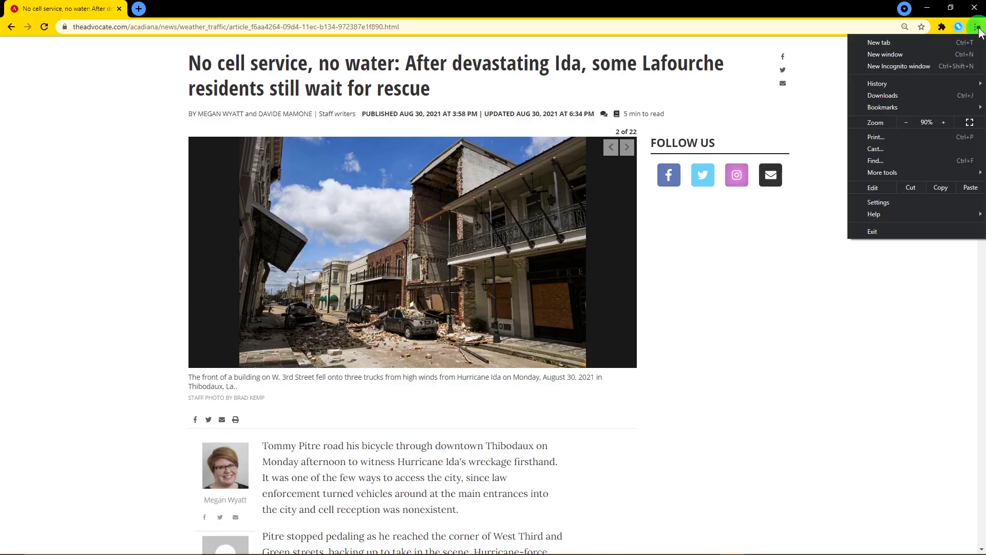
{"action": "left_click", "coordinate": [944, 125]}
{"action": "left_click", "coordinate": [944, 125]}
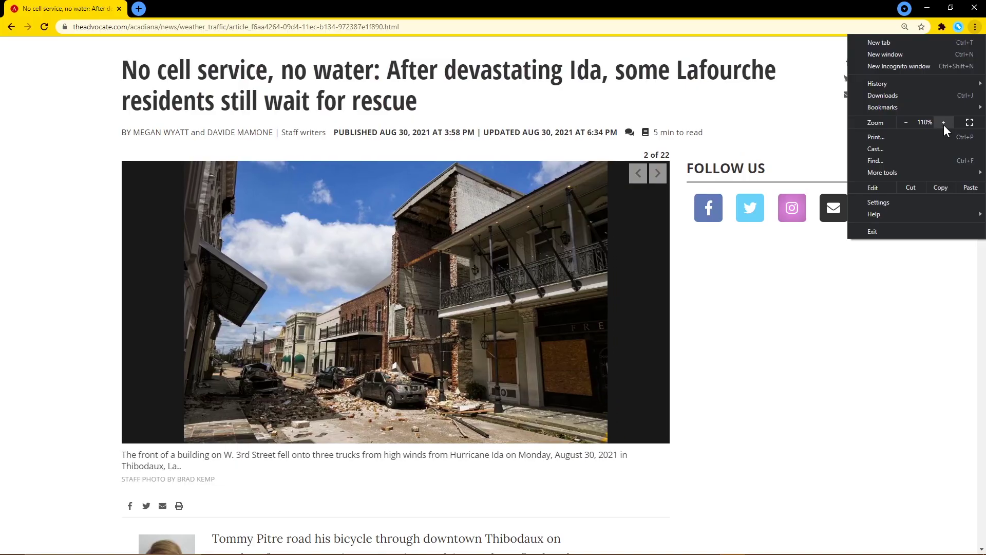
{"action": "left_click", "coordinate": [908, 123]}
{"action": "left_click", "coordinate": [908, 123]}
{"action": "key", "text": "Escape"}
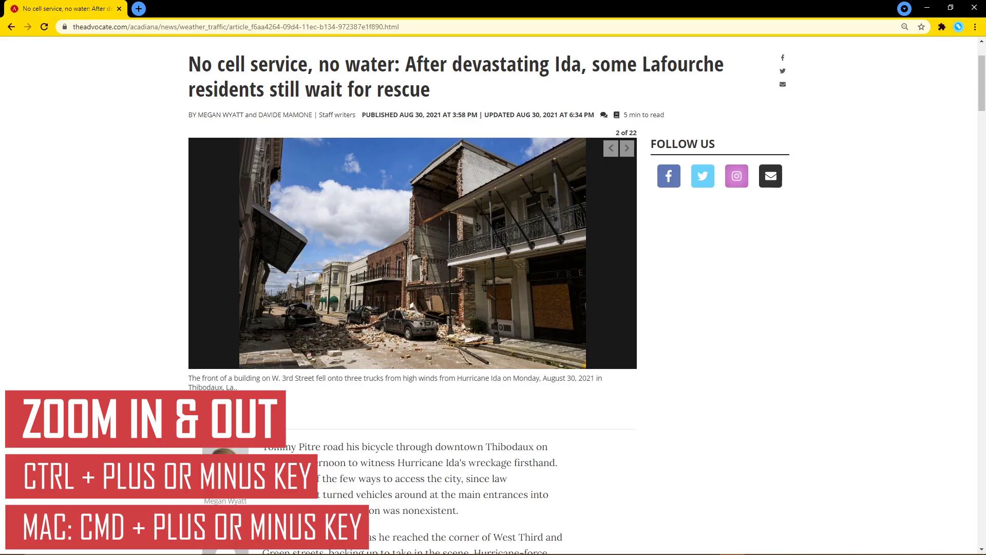
Zoom the page in to 110% and back out to 90% twice in a row.
{"action": "key", "text": "ctrl+plus"}
{"action": "key", "text": "ctrl+plus"}
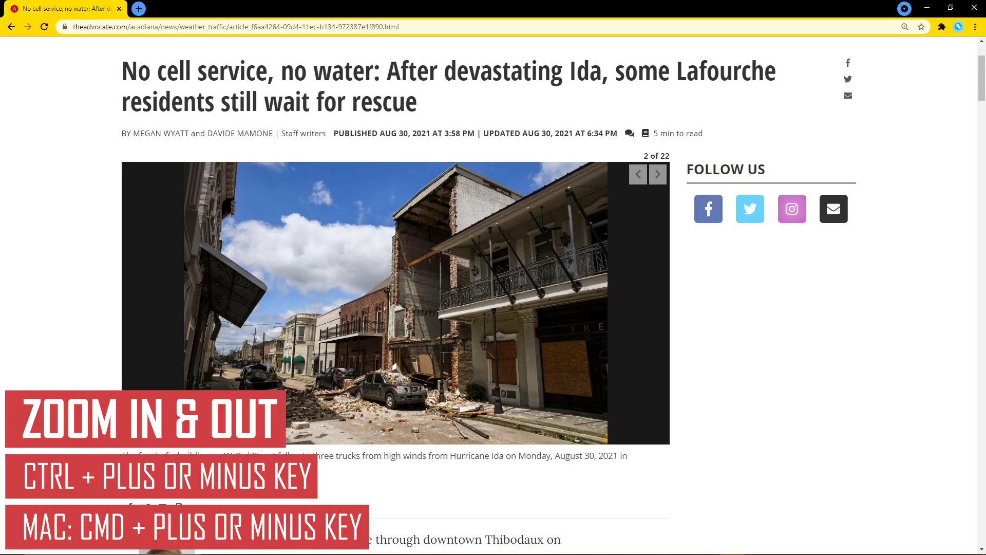
{"action": "key", "text": "ctrl+minus"}
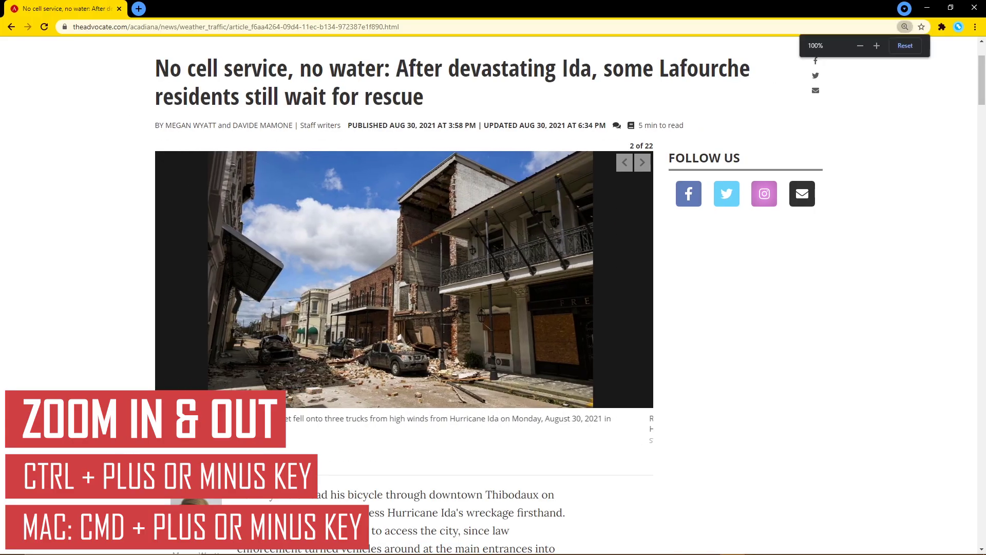
{"action": "key", "text": "ctrl+minus"}
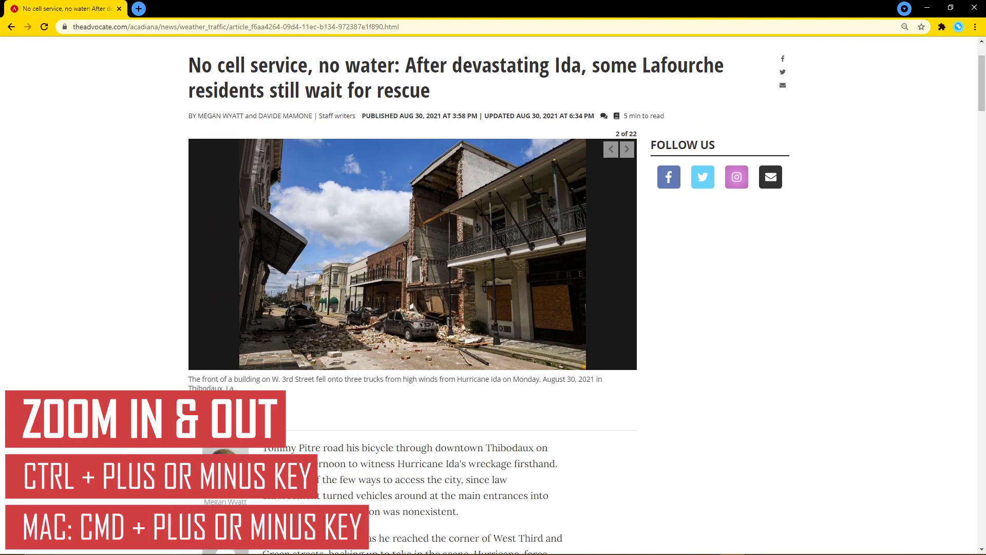
{"action": "key", "text": "ctrl+plus"}
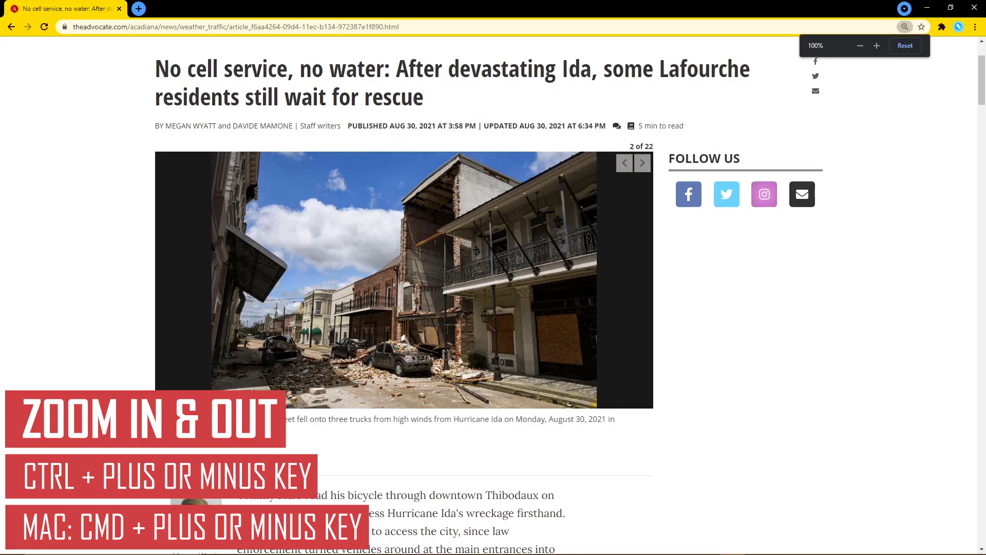
{"action": "key", "text": "ctrl+plus"}
{"action": "key", "text": "ctrl+minus"}
{"action": "key", "text": "ctrl+minus"}
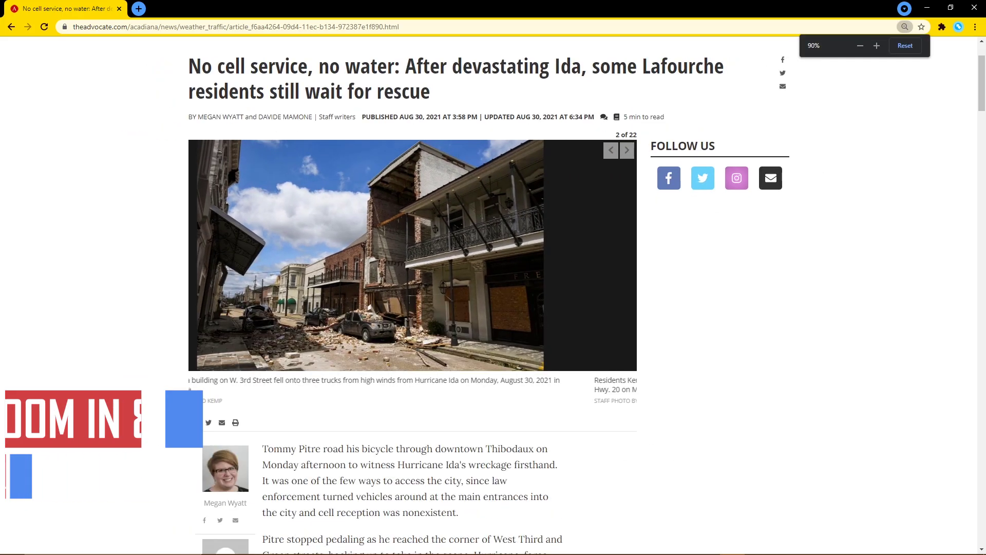
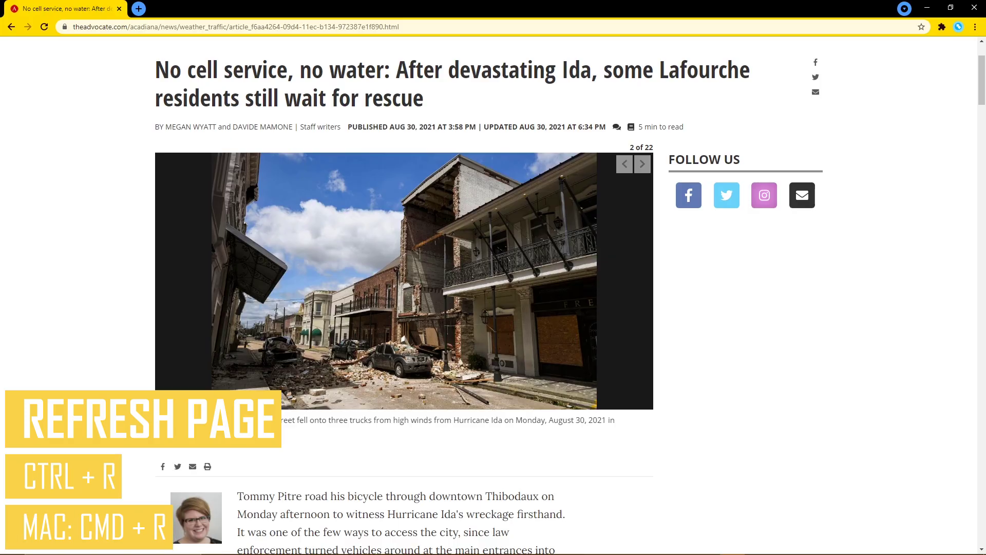
Reload the article page normally and follow with a hard refresh that bypasses the cache, repeated once.
{"action": "left_click", "coordinate": [46, 28]}
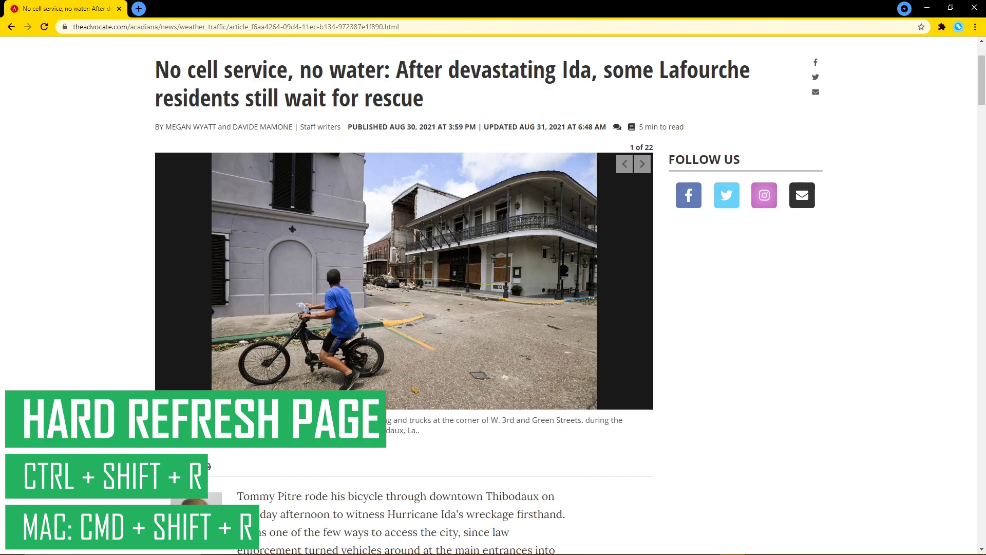
{"action": "key", "text": "ctrl+shift+r"}
{"action": "key", "text": "ctrl+shift+r"}
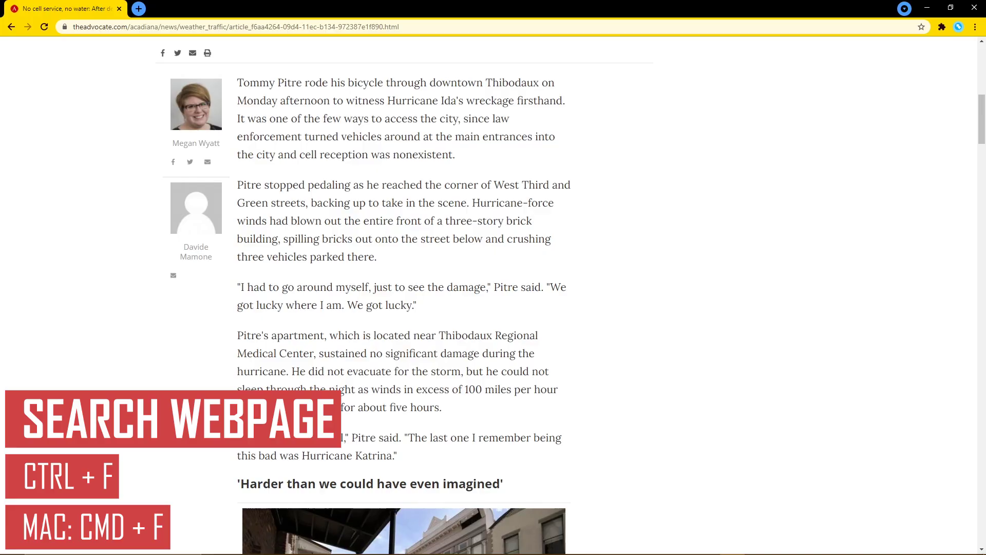
Search the article page for the word "power", step through several matches and close the page search.
{"action": "key", "text": "ctrl+f"}
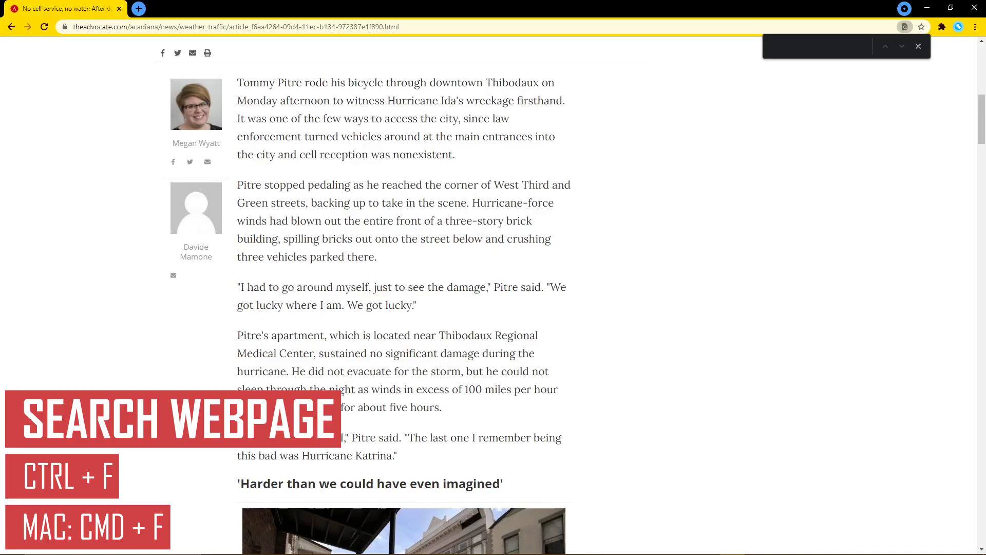
{"action": "type", "text": "power"}
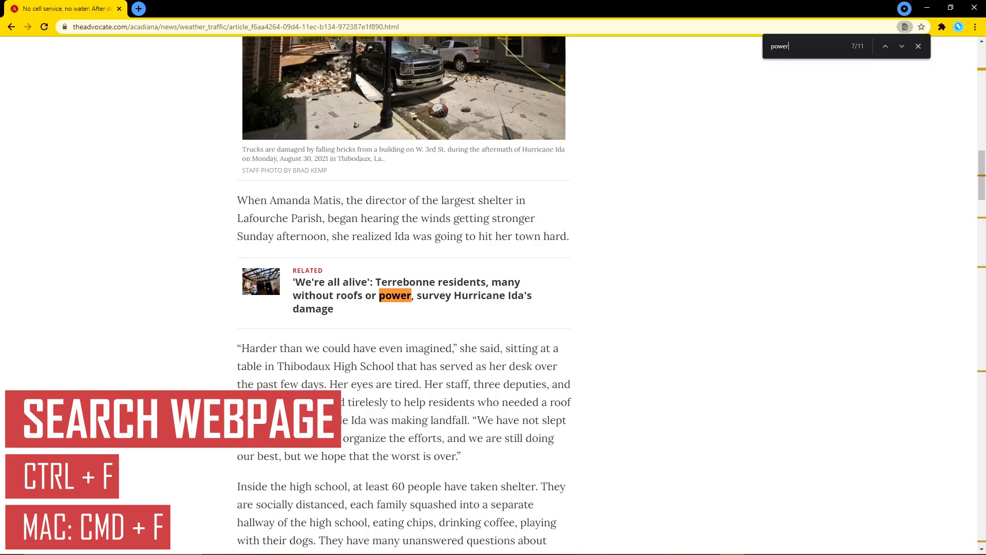
{"action": "key", "text": "Return"}
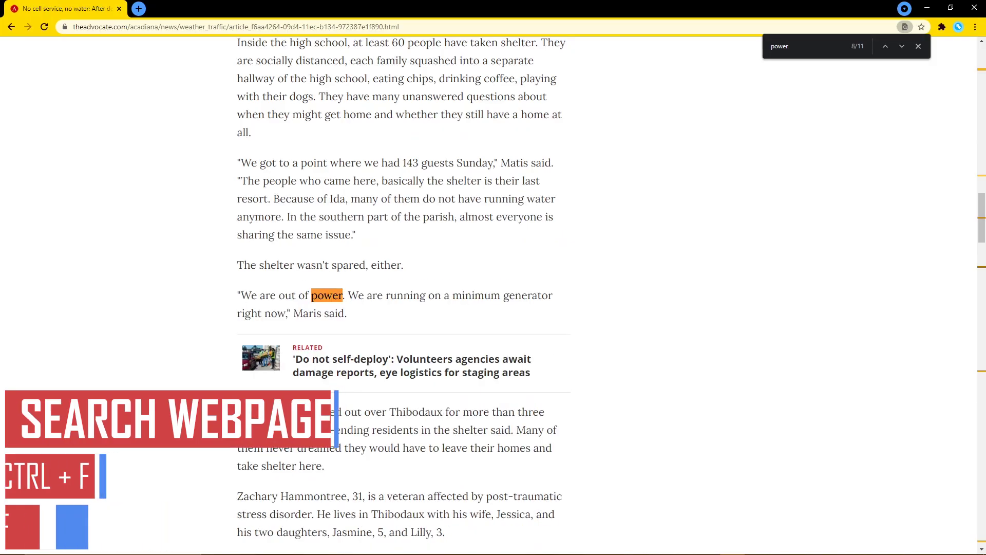
{"action": "key", "text": "Return"}
{"action": "key", "text": "Return"}
{"action": "key", "text": "Escape"}
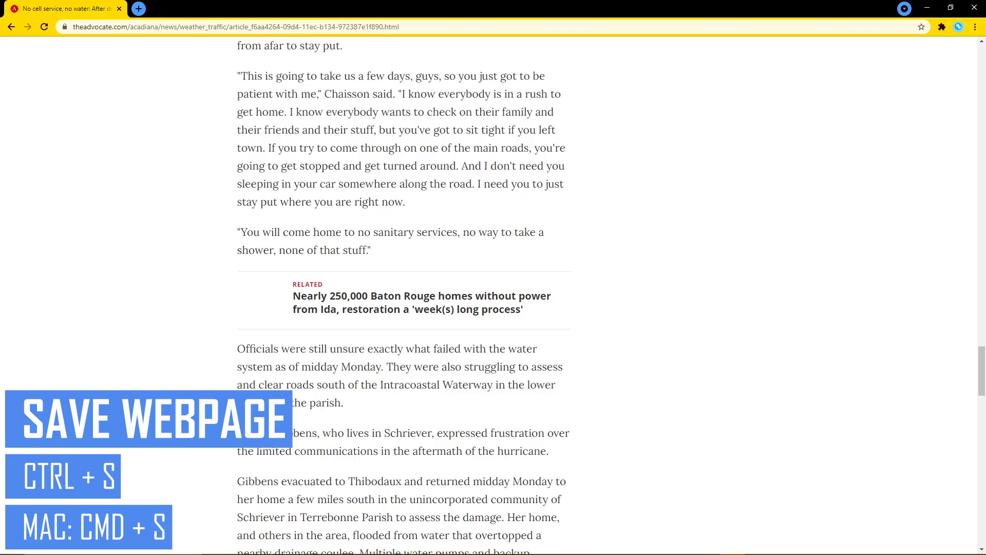
Save the current article page to the computer as an HTML file.
{"action": "key", "text": "ctrl+s"}
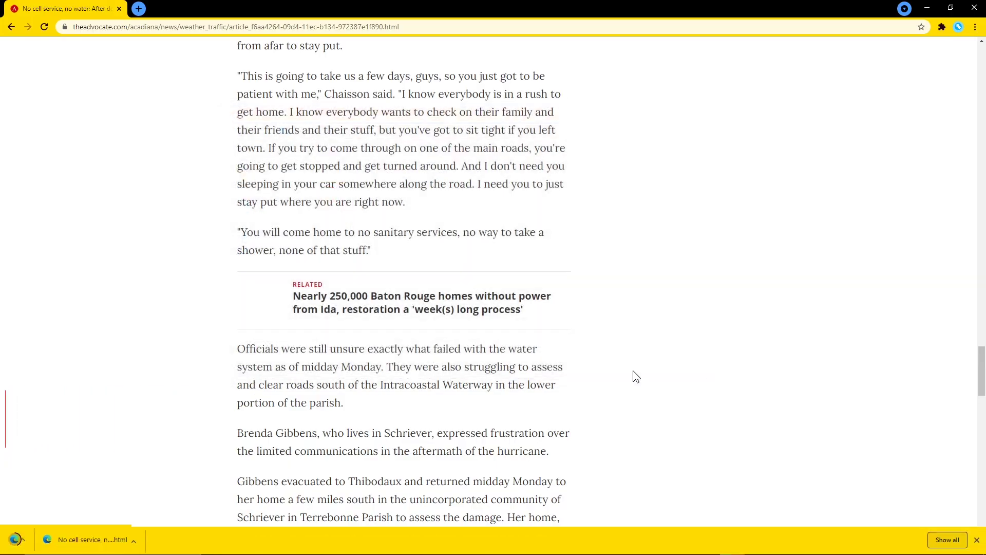
{"action": "left_click", "coordinate": [633, 371]}
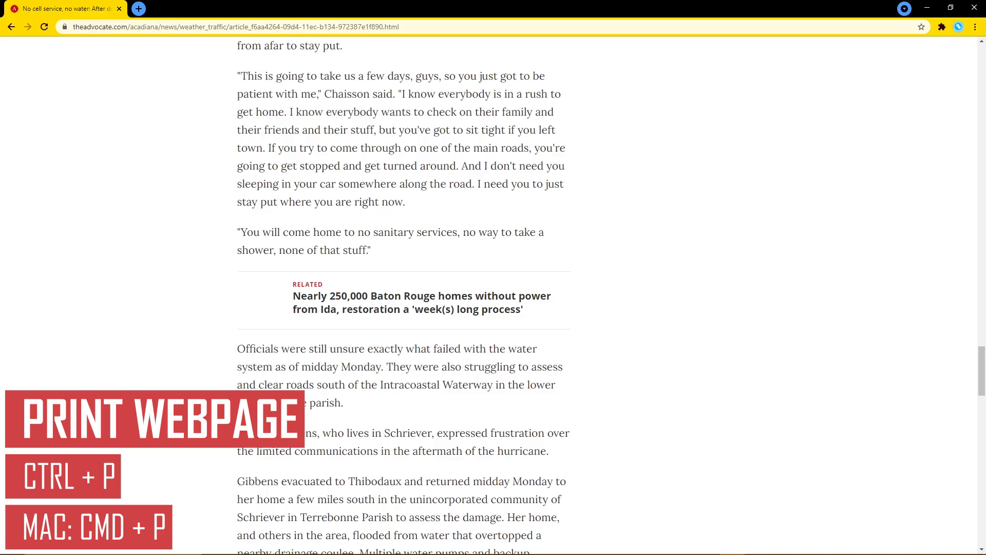
Open the print preview for the article and set the pages to print to Even pages only.
{"action": "key", "text": "ctrl+p"}
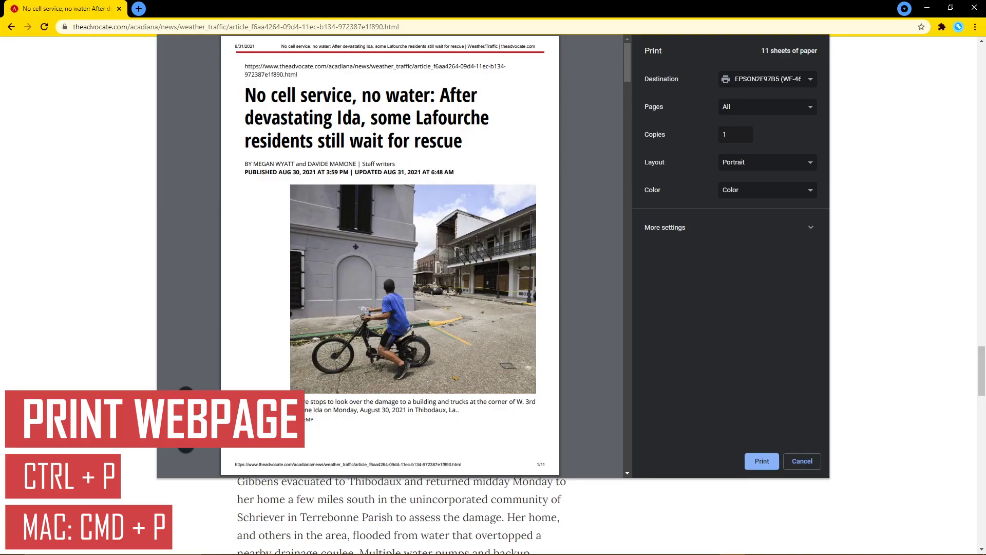
{"action": "key", "text": "Tab"}
{"action": "key", "text": "Tab"}
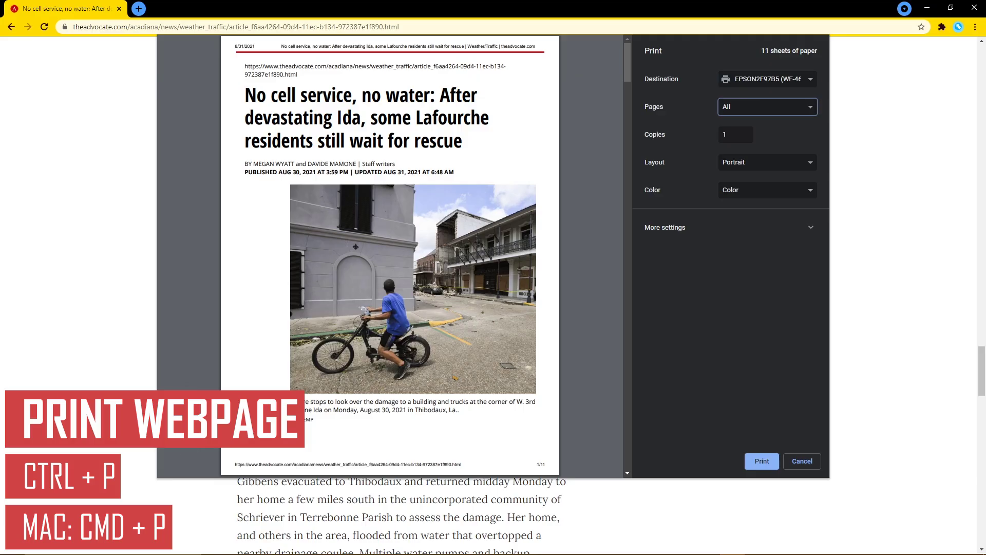
{"action": "key", "text": "space"}
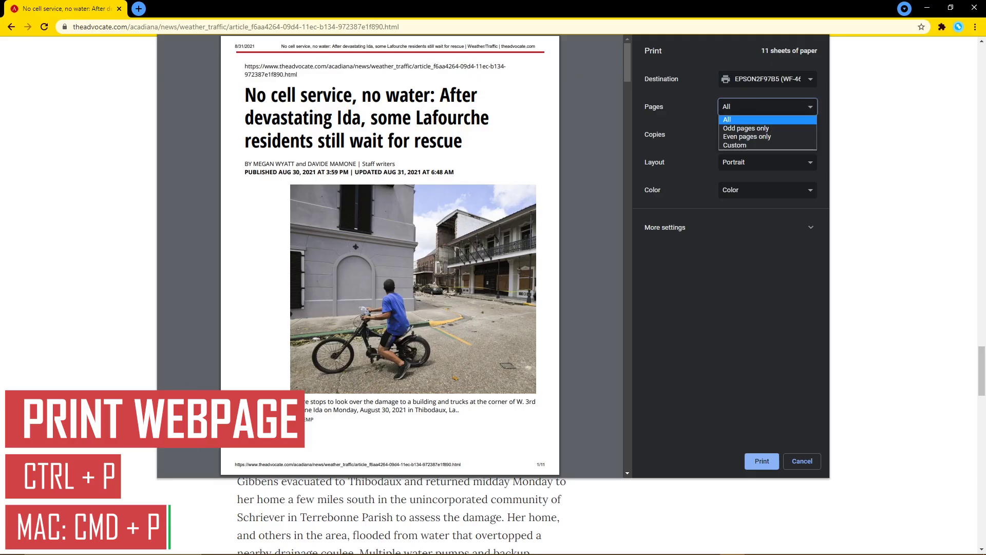
{"action": "key", "text": "Down"}
{"action": "key", "text": "Down"}
{"action": "key", "text": "Return"}
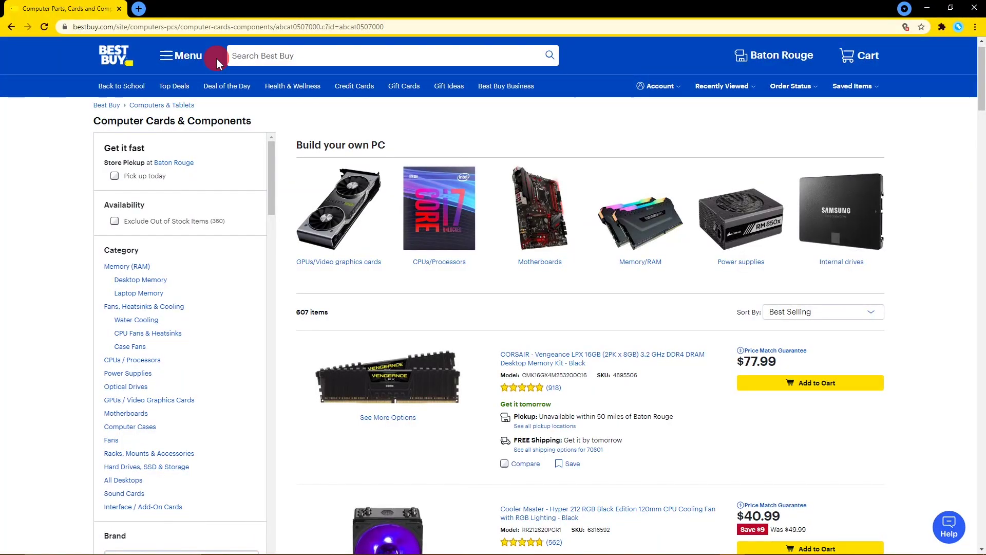
Open and close a new tab, and show and hide the bookmarks bar on the Best Buy page.
{"action": "left_click", "coordinate": [138, 8]}
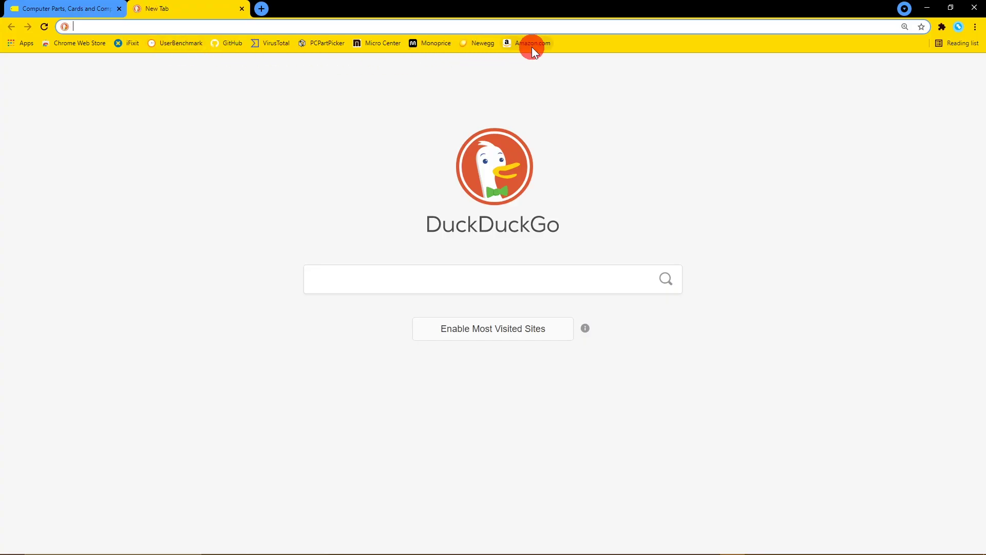
{"action": "key", "text": "ctrl+w"}
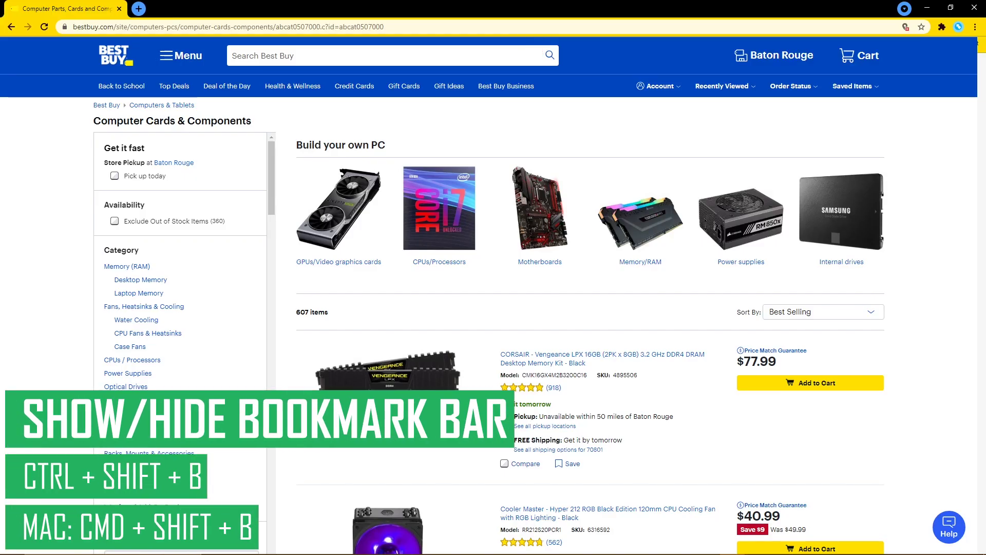
{"action": "key", "text": "ctrl+shift+b"}
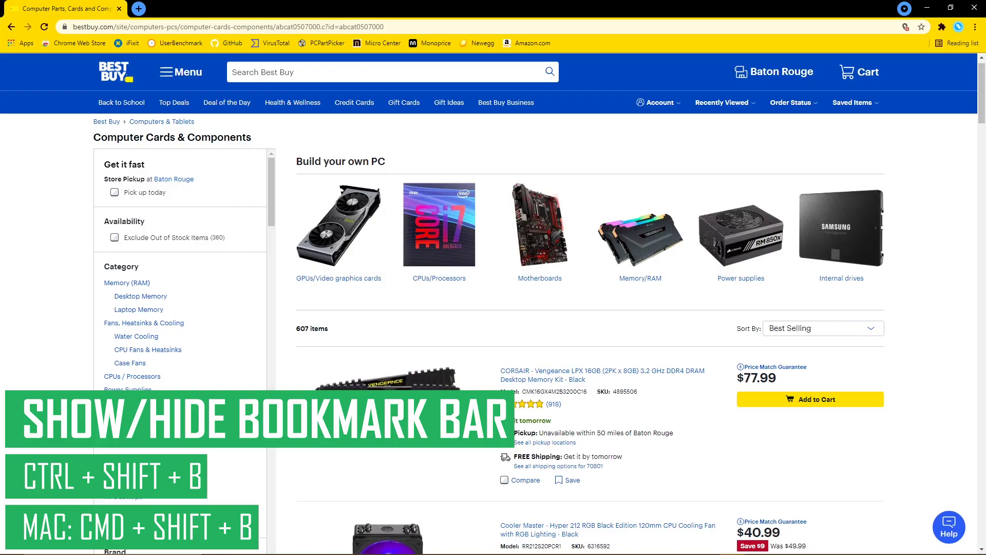
{"action": "key", "text": "ctrl+shift+b"}
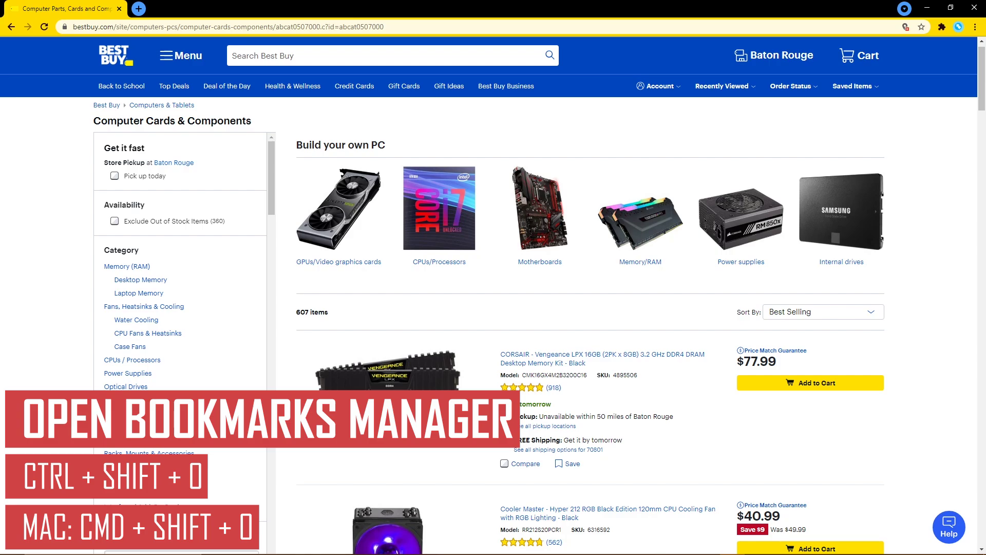
Open the bookmarks manager from the Best Buy page and the favorites in Microsoft Edge.
{"action": "key", "text": "ctrl+shift+o"}
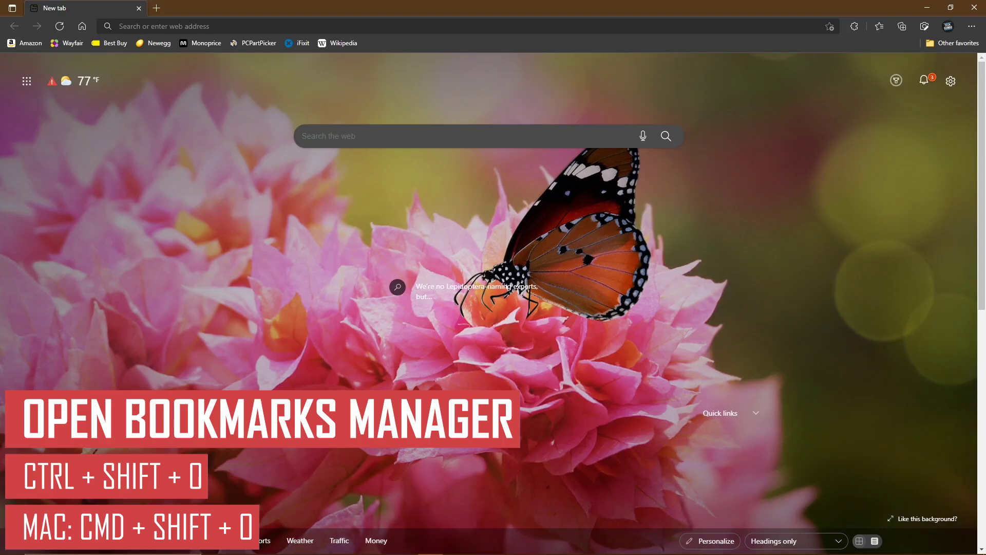
{"action": "key", "text": "ctrl+shift+o"}
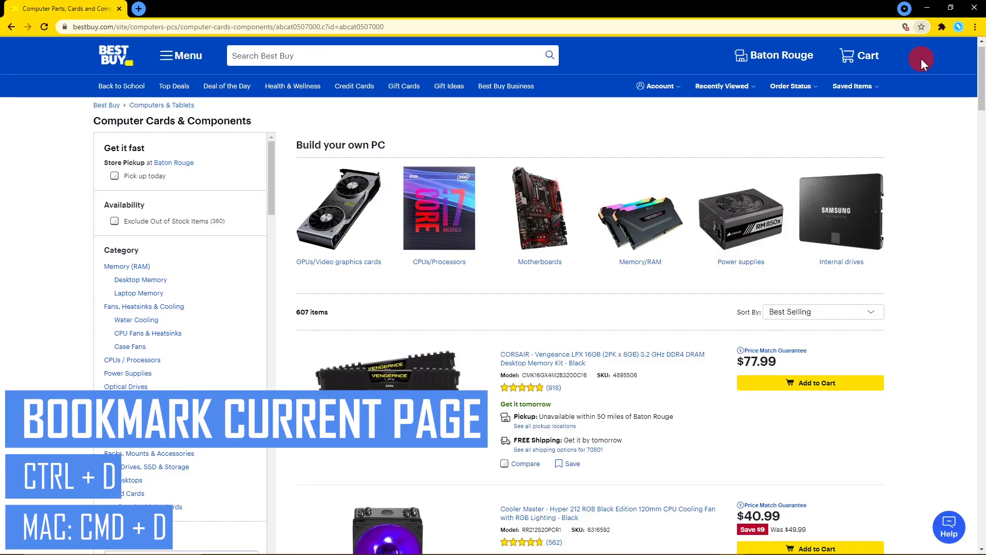
Bookmark the Best Buy Computer Cards & Components page on the bookmarks bar.
{"action": "left_click", "coordinate": [922, 27]}
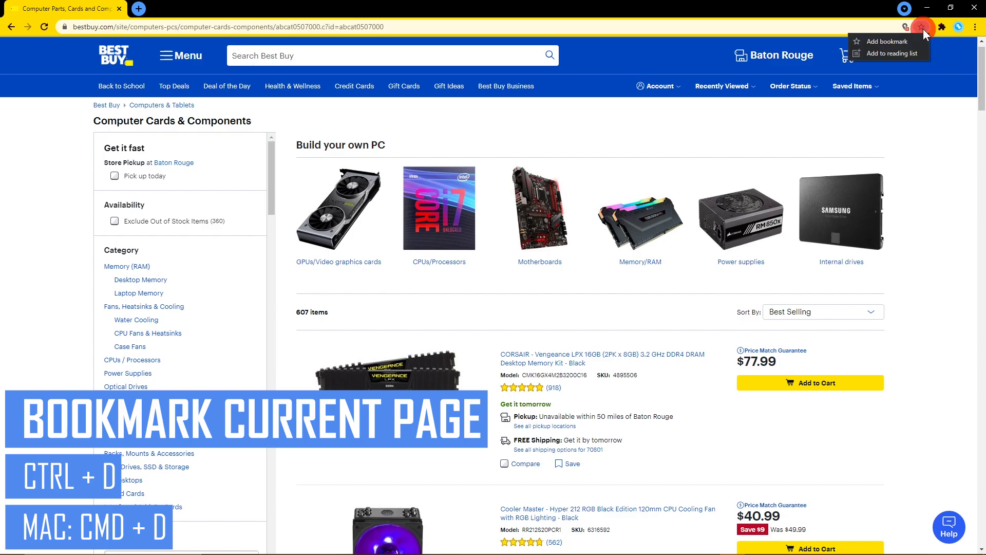
{"action": "key", "text": "Escape"}
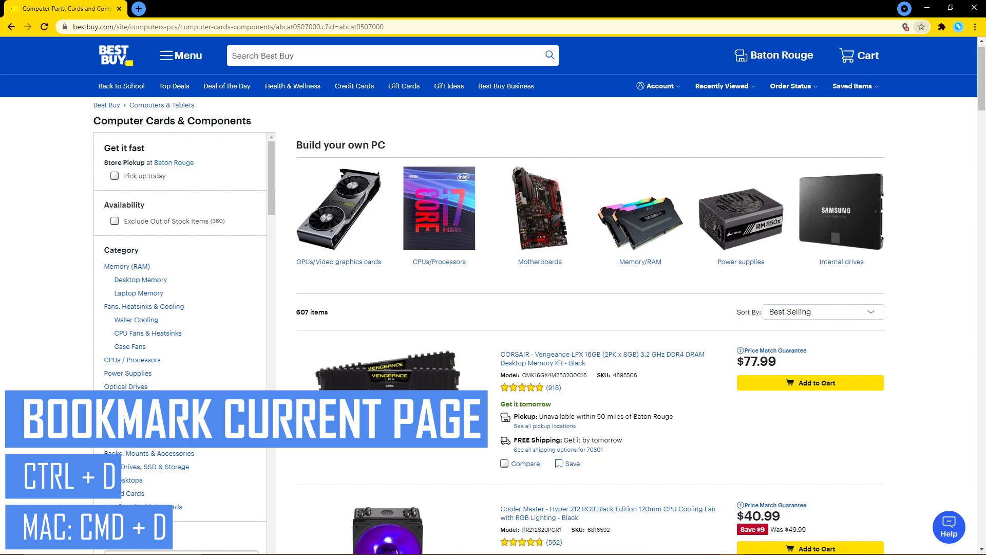
{"action": "key", "text": "ctrl+d"}
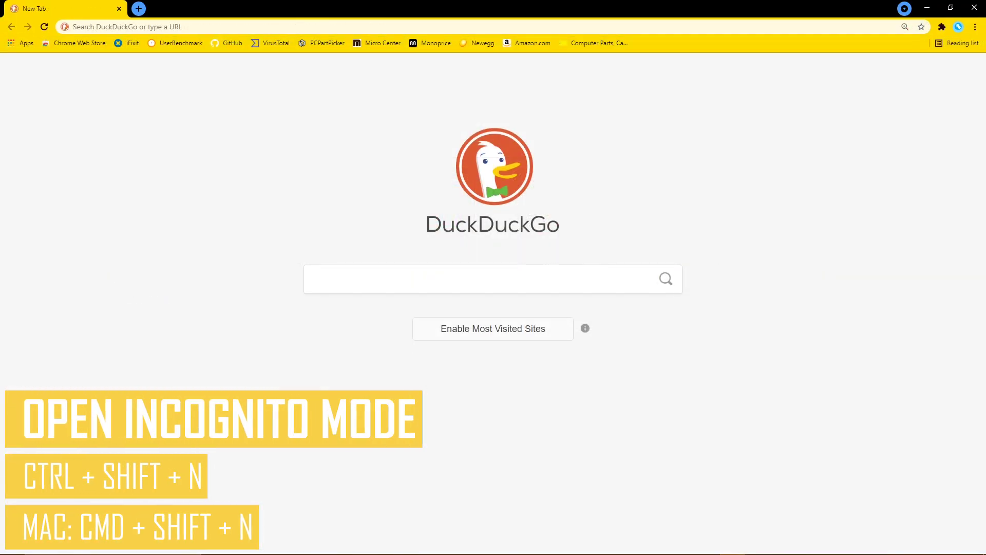
Open a new Incognito window and close it again.
{"action": "key", "text": "ctrl+shift+n"}
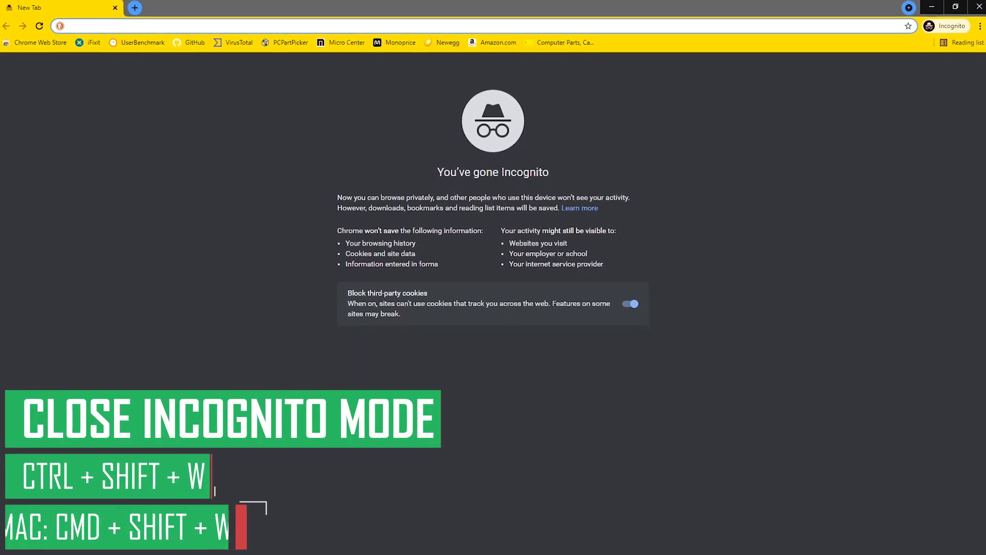
{"action": "key", "text": "ctrl+shift+w"}
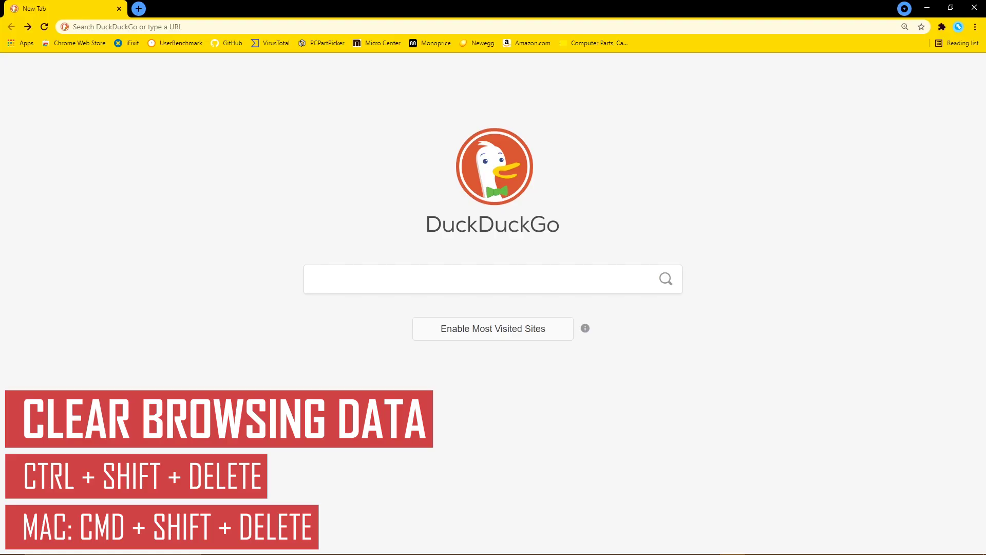
View the time range choices for clearing browsing data, and open the browser's Settings page from a new tab.
{"action": "key", "text": "ctrl+shift+Delete"}
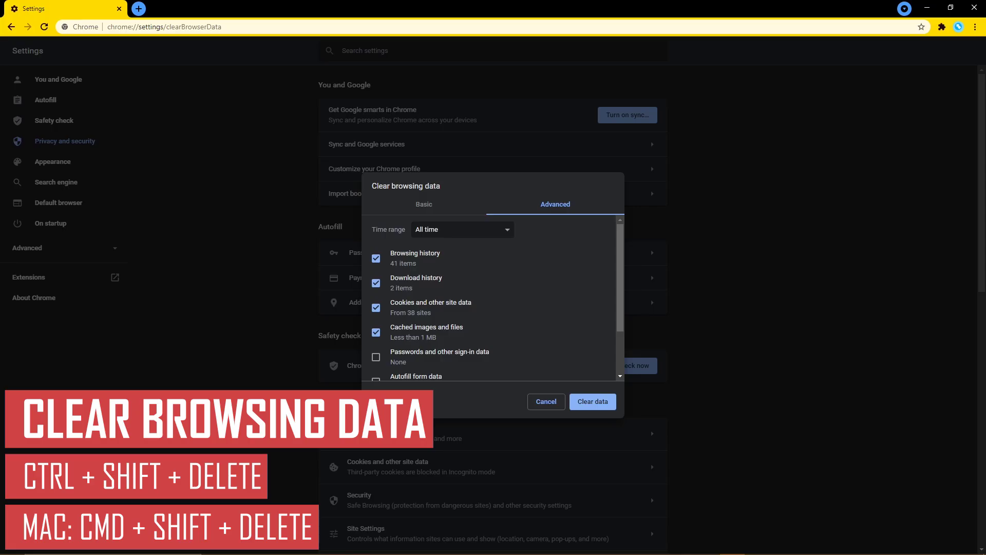
{"action": "left_click", "coordinate": [505, 235]}
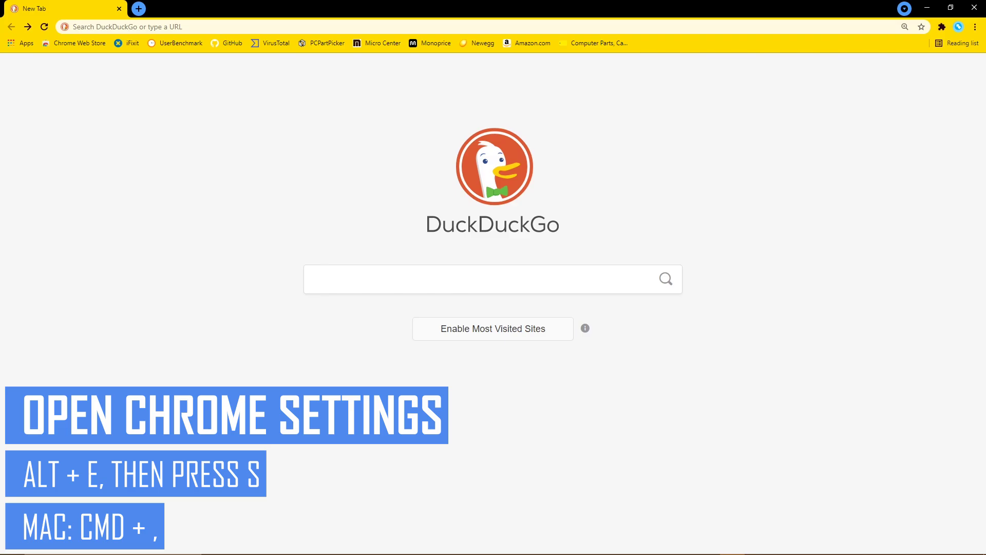
{"action": "key", "text": "alt+e"}
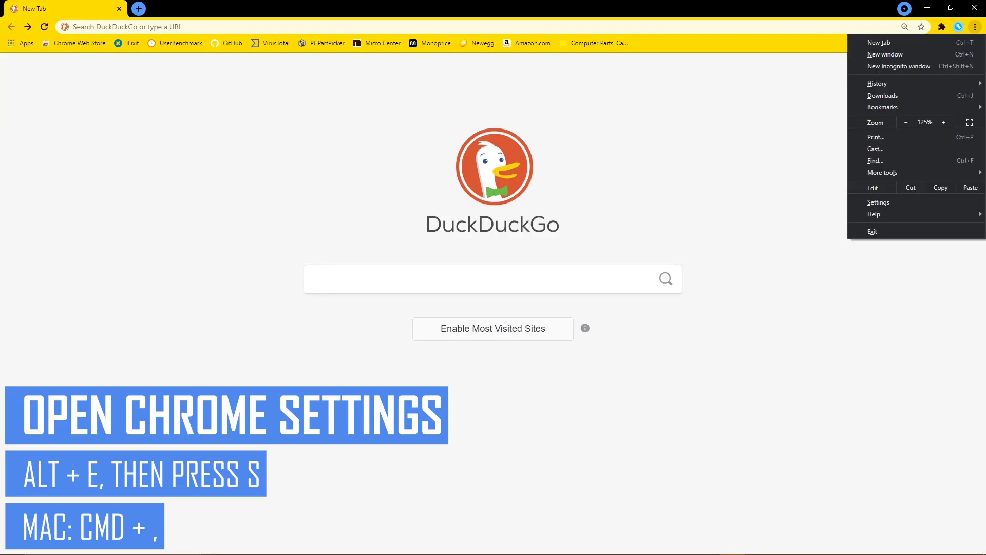
{"action": "key", "text": "s"}
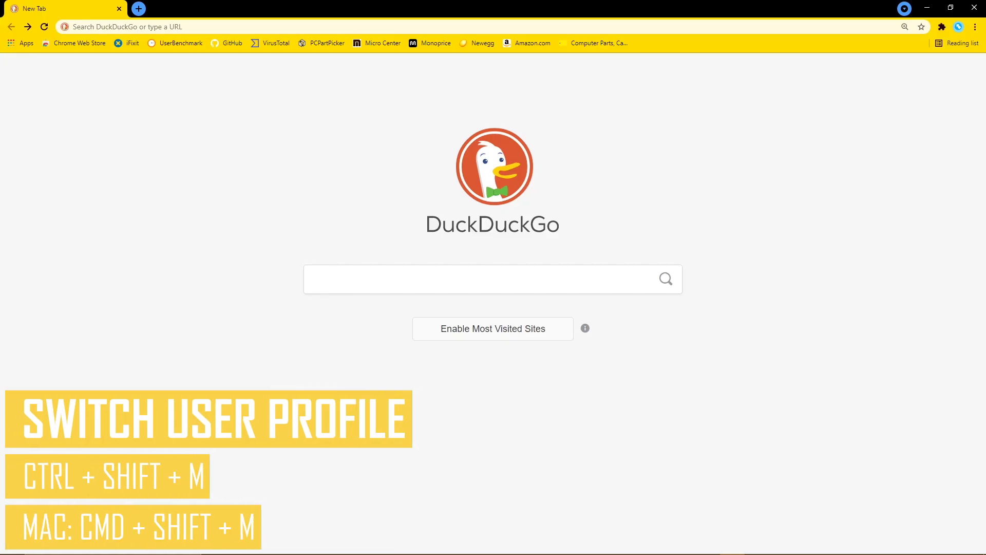
Switch to the Tech (TechGumbo) user profile and open its downloads page.
{"action": "key", "text": "ctrl+shift+m"}
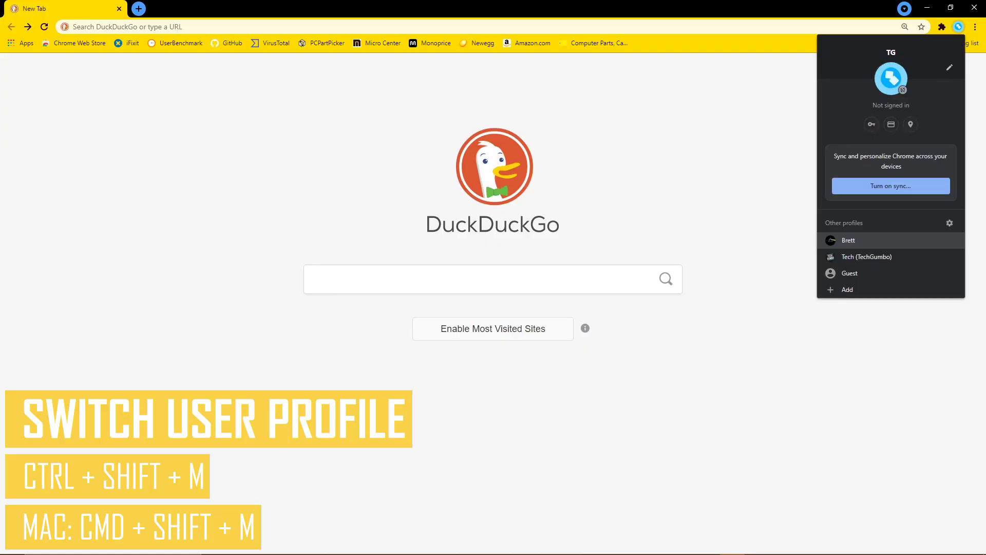
{"action": "key", "text": "Down"}
{"action": "key", "text": "Down"}
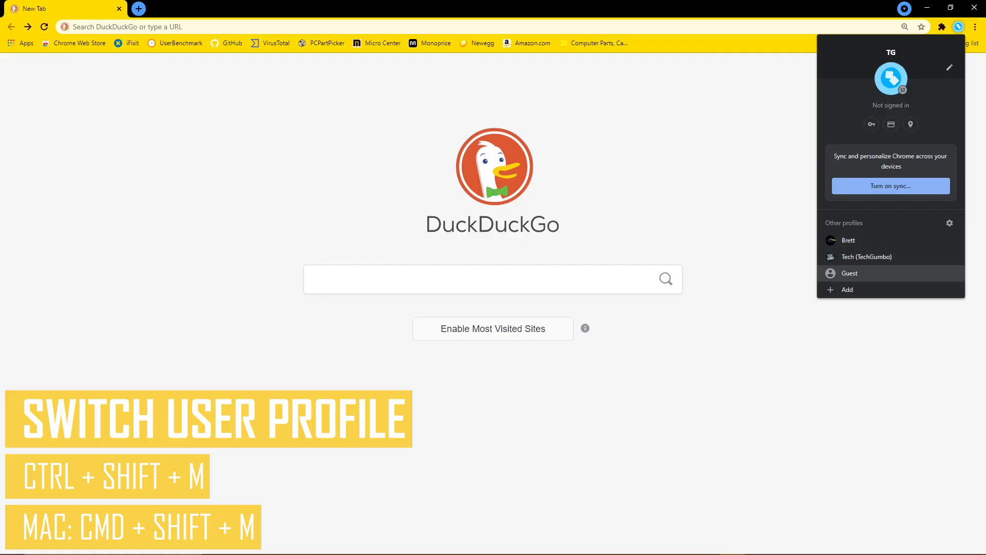
{"action": "key", "text": "Up"}
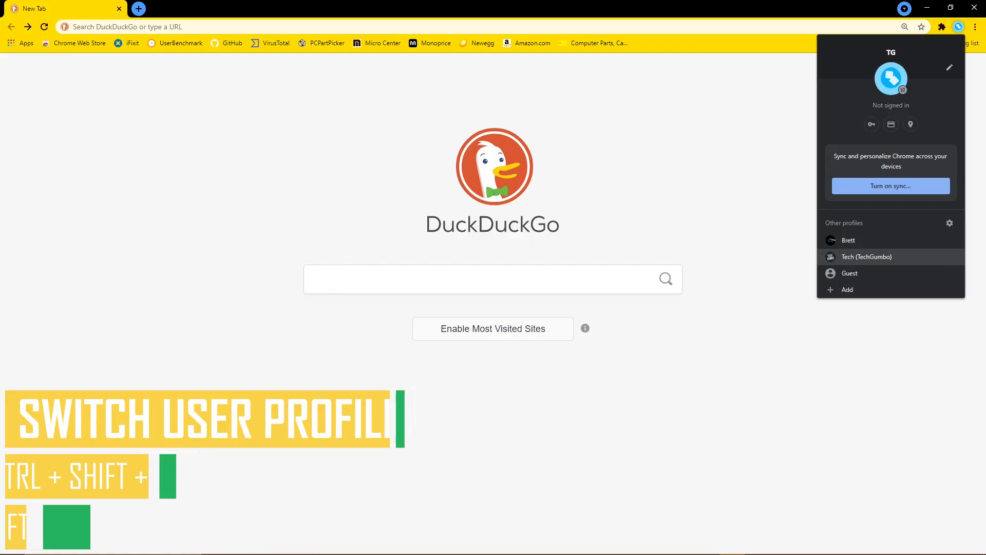
{"action": "key", "text": "Return"}
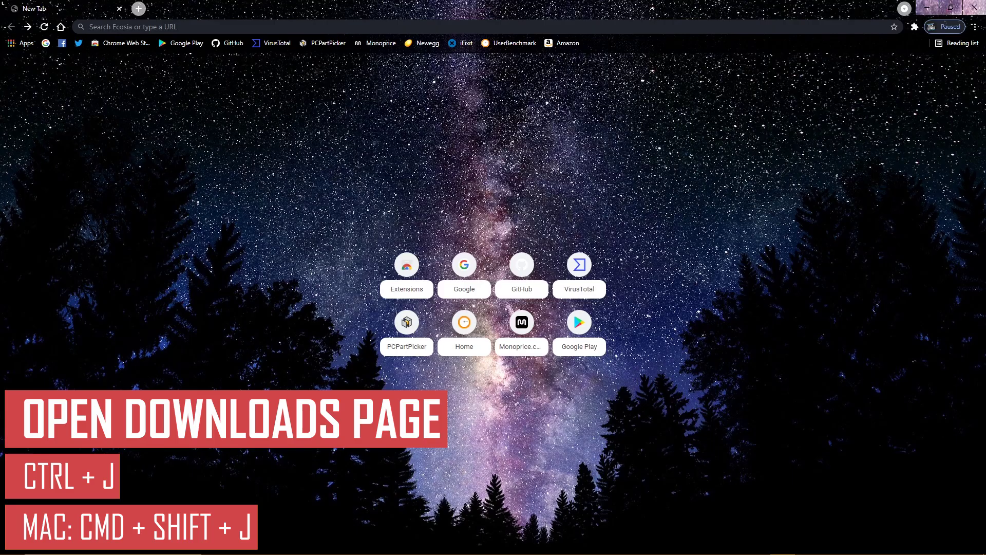
{"action": "key", "text": "ctrl+j"}
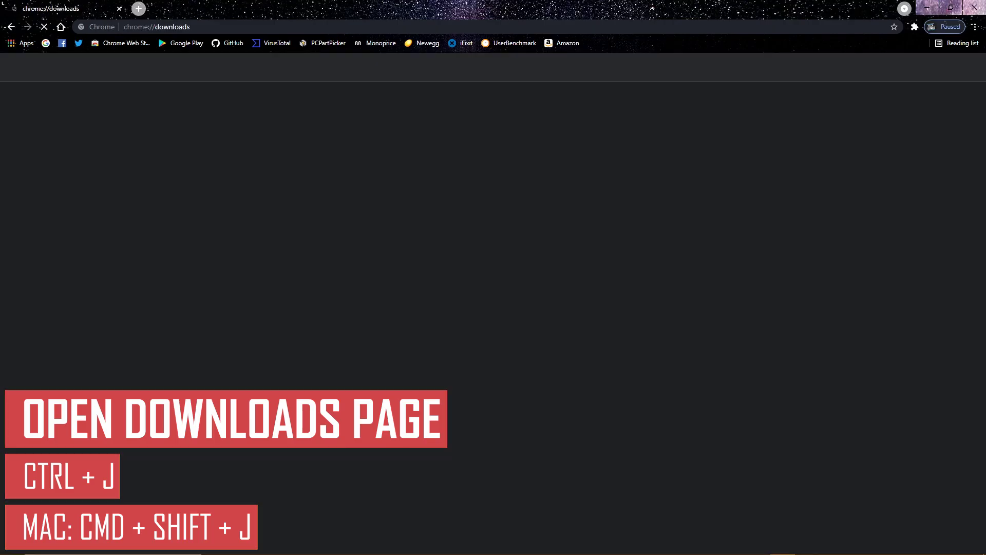